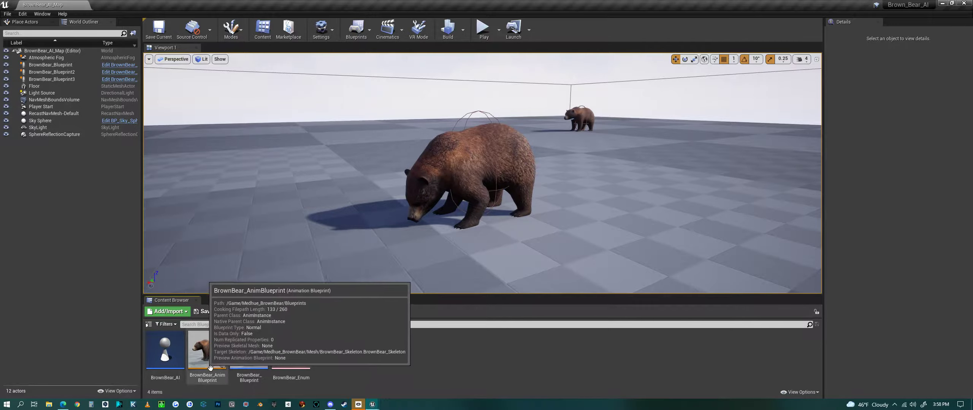
# - Open BrownBear_AnimBlueprint, examine the states and transitions of its Locomotion state machine and the AnimGraph, and close the blueprint
pyautogui.doubleClick(206, 355)
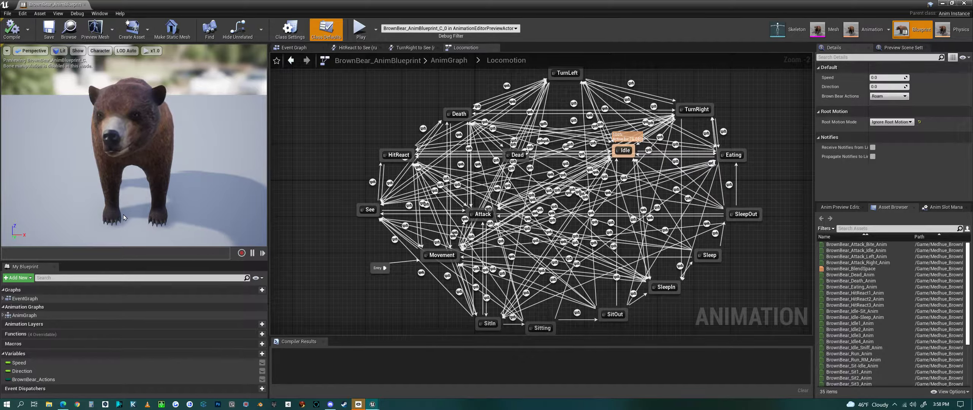
pyautogui.moveTo(123, 217); pyautogui.dragTo(95, 218)
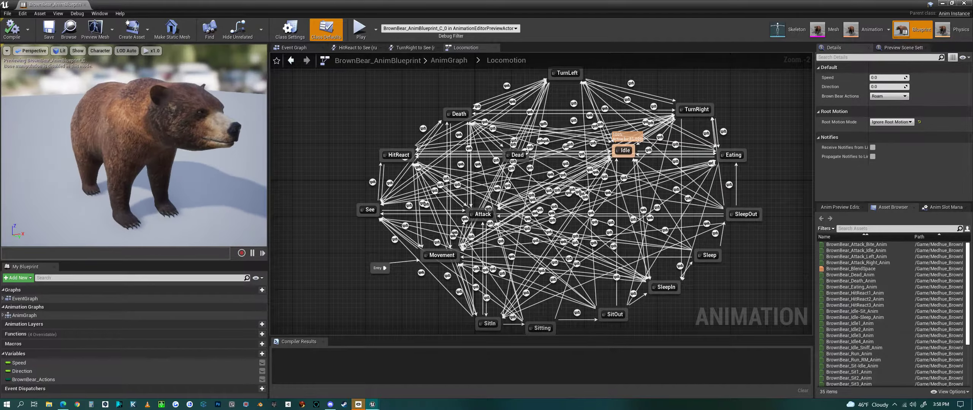
pyautogui.moveTo(211, 238); pyautogui.dragTo(211, 243)
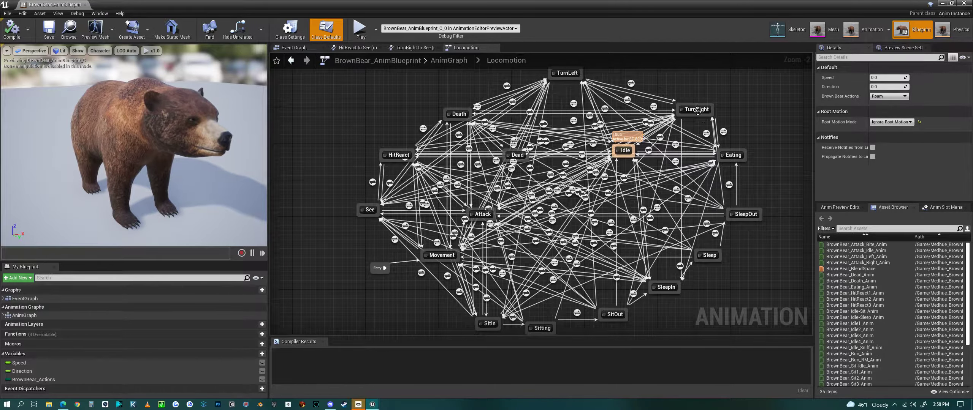
pyautogui.moveTo(627, 157)
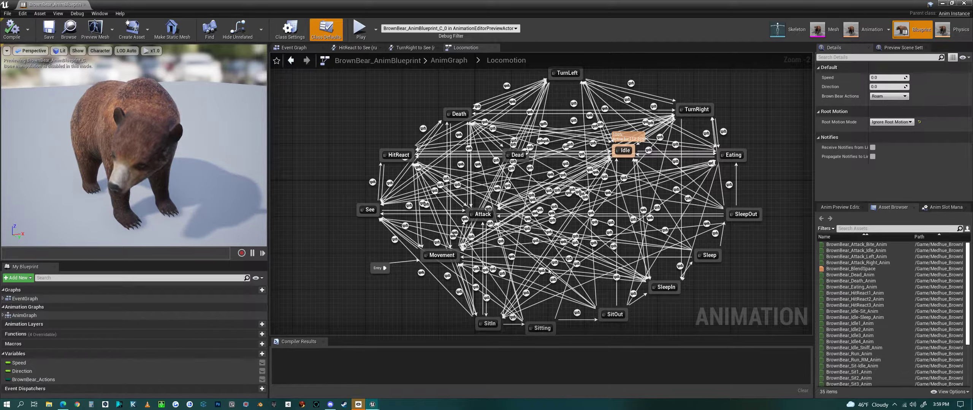
pyautogui.moveTo(554, 282)
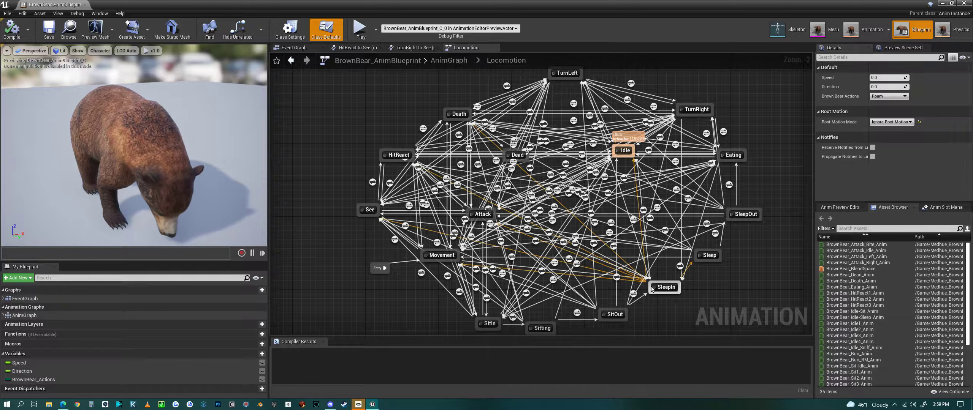
pyautogui.moveTo(662, 291)
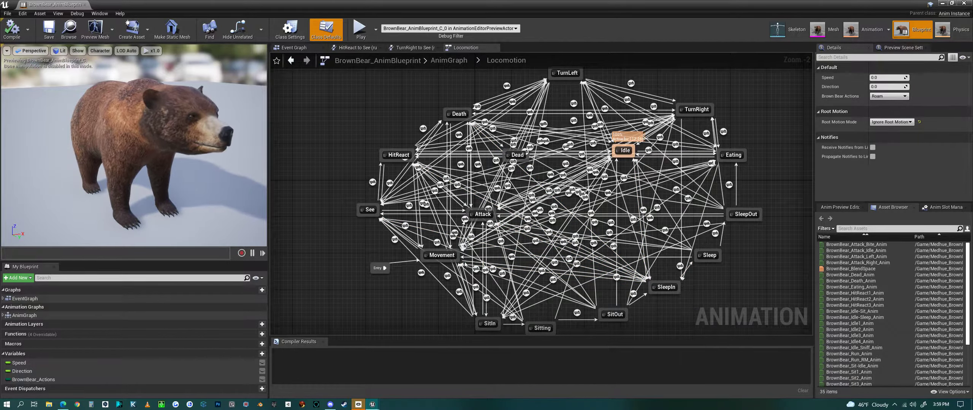
pyautogui.moveTo(452, 259)
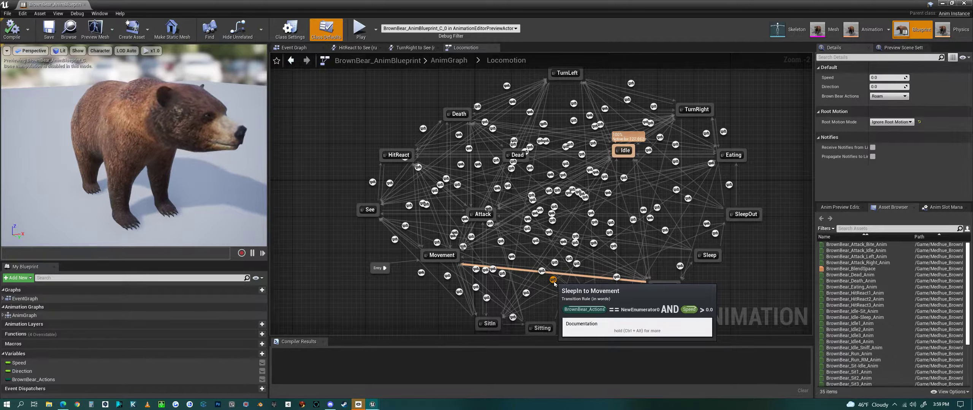
pyautogui.click(453, 62)
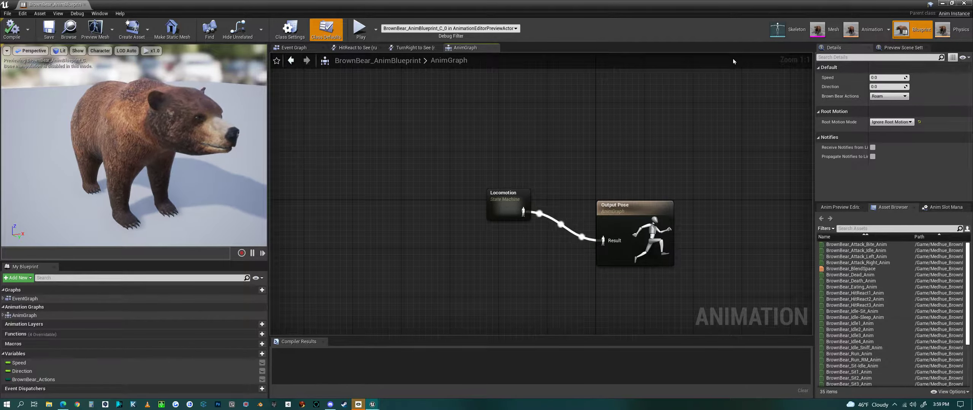
pyautogui.click(965, 3)
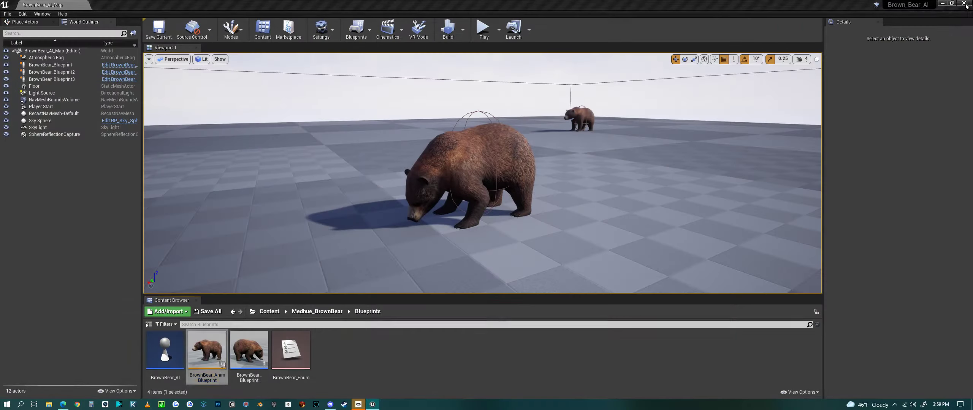
# - Create an Animation Blueprint in the Blueprints folder with BrownBear_Skeleton as its target skeleton, keeping the default name
pyautogui.rightClick(339, 358)
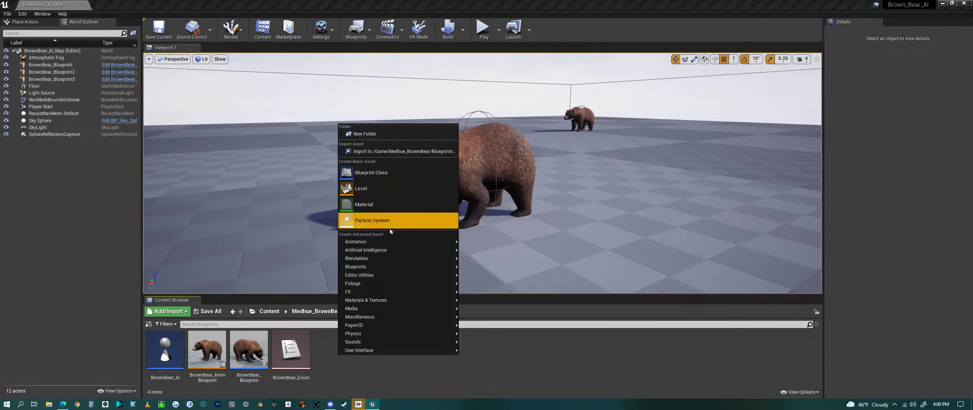
pyautogui.moveTo(406, 268)
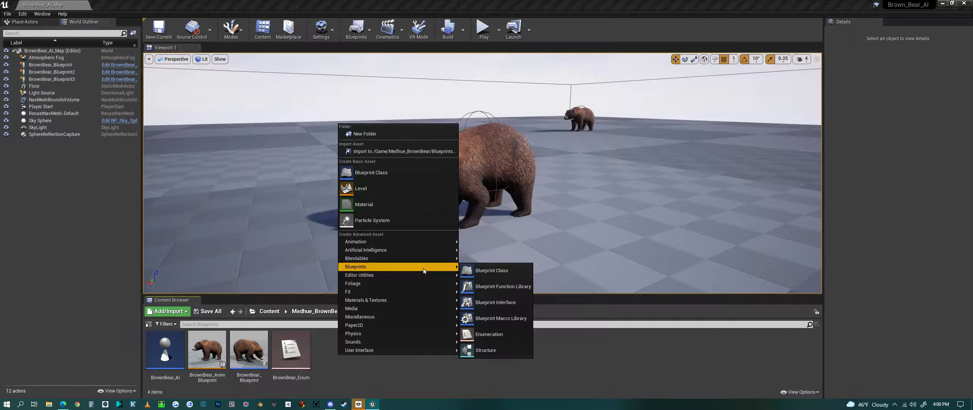
pyautogui.moveTo(421, 245)
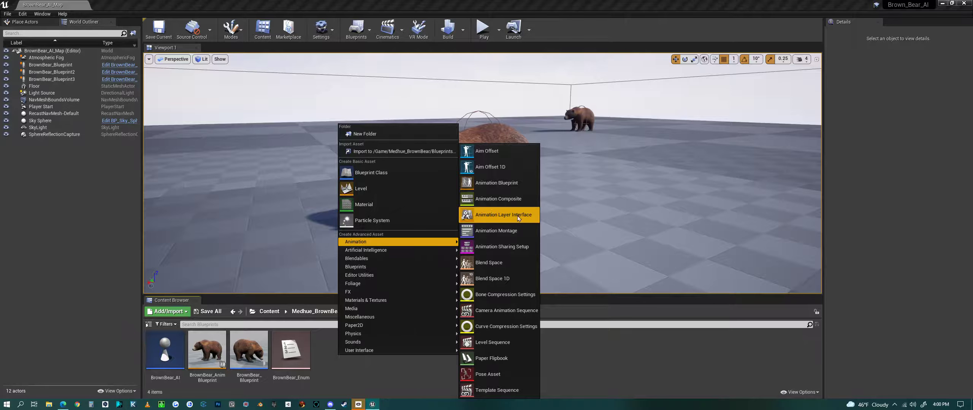
pyautogui.click(514, 186)
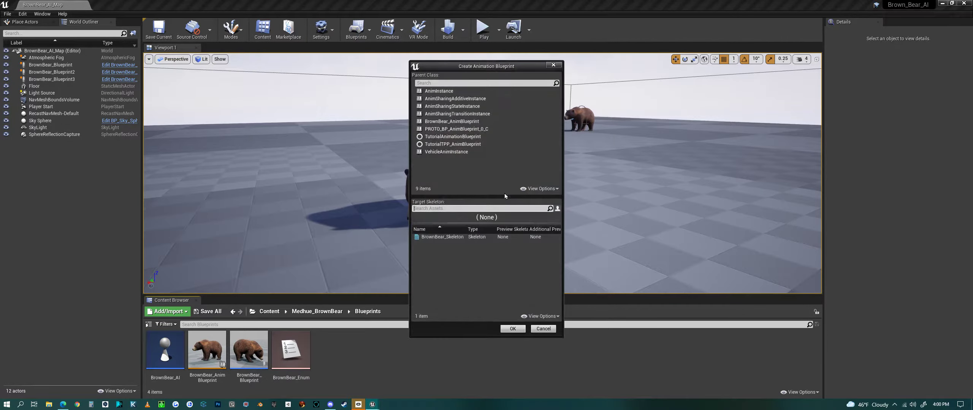
pyautogui.click(442, 237)
pyautogui.click(511, 330)
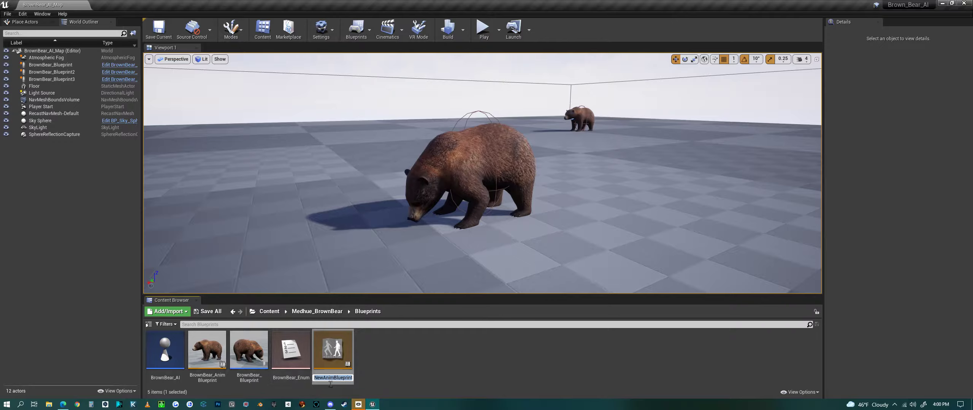
pyautogui.moveTo(323, 382); pyautogui.dragTo(315, 384)
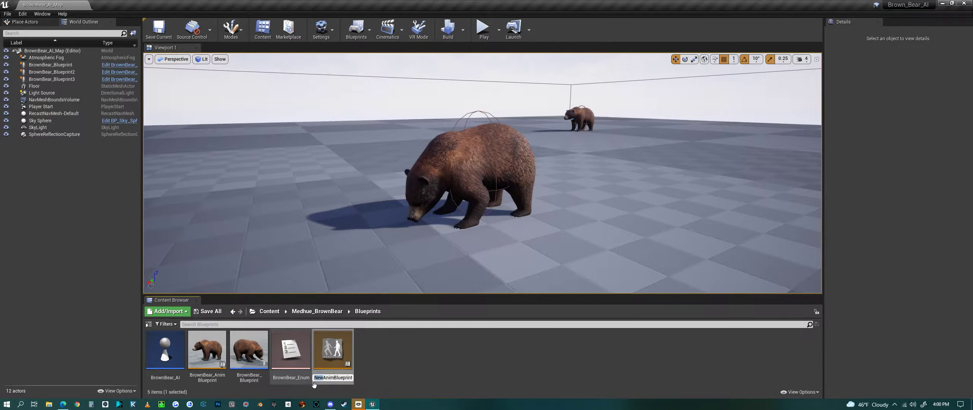
pyautogui.click(374, 364)
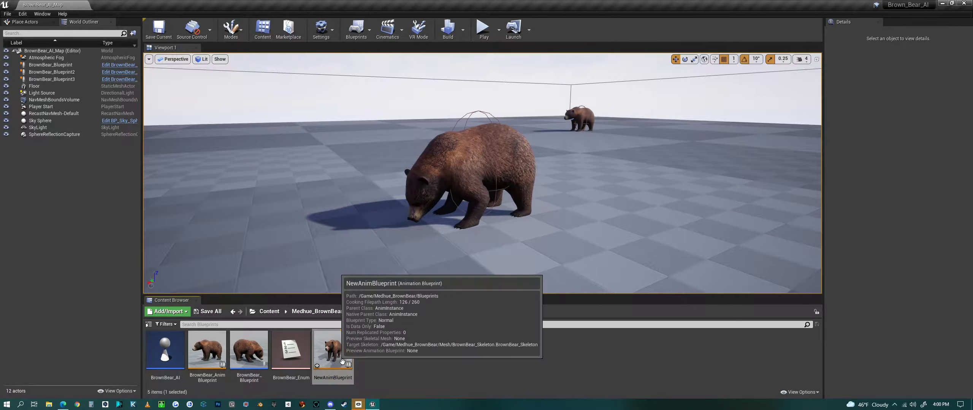
# - Delete the NewAnimBlueprint asset from the Blueprints folder
pyautogui.rightClick(342, 362)
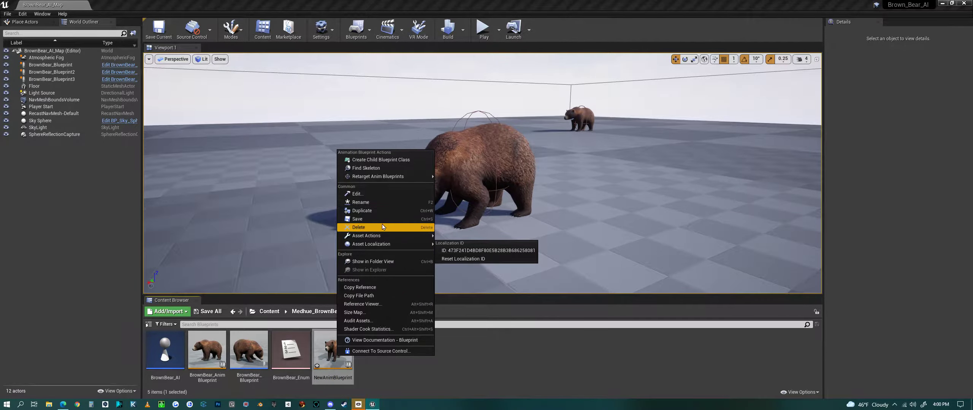
pyautogui.click(383, 227)
pyautogui.click(426, 323)
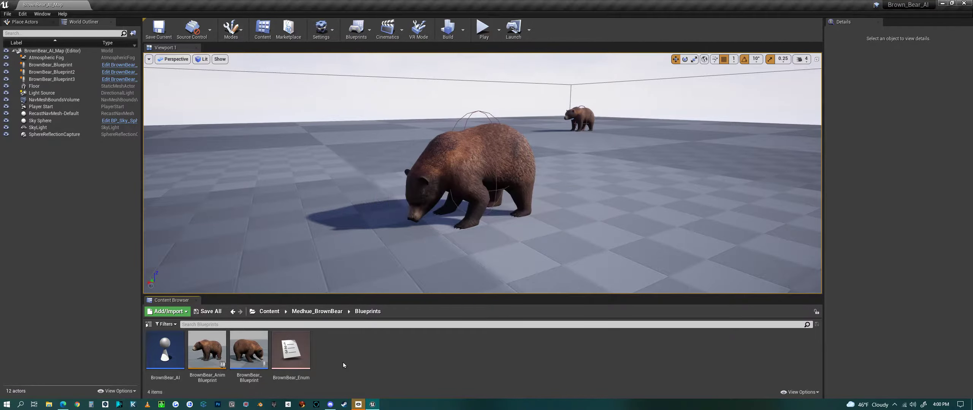
# - Create an Animation Blueprint targeting BrownBear_Skeleton in the Blueprints folder and name it Bear_AnimBlueprint
pyautogui.rightClick(336, 348)
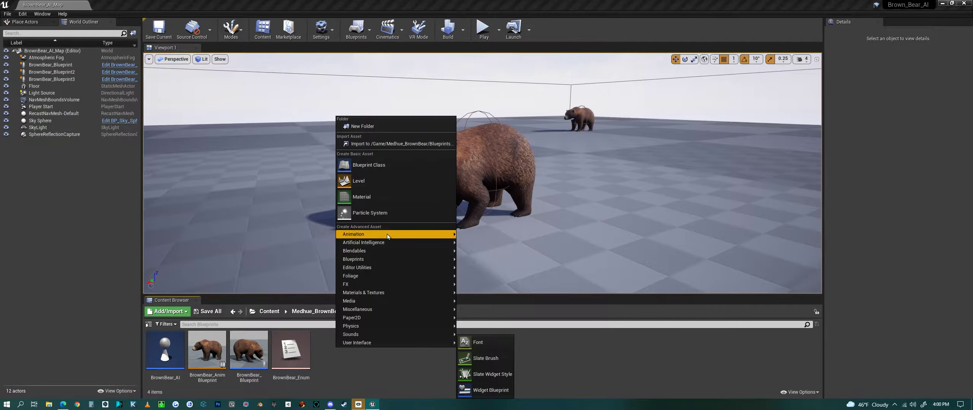
pyautogui.moveTo(387, 234)
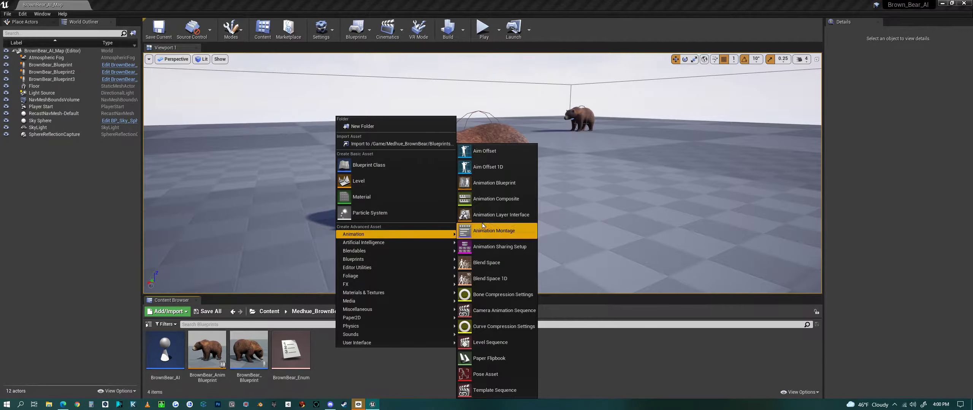
pyautogui.click(494, 184)
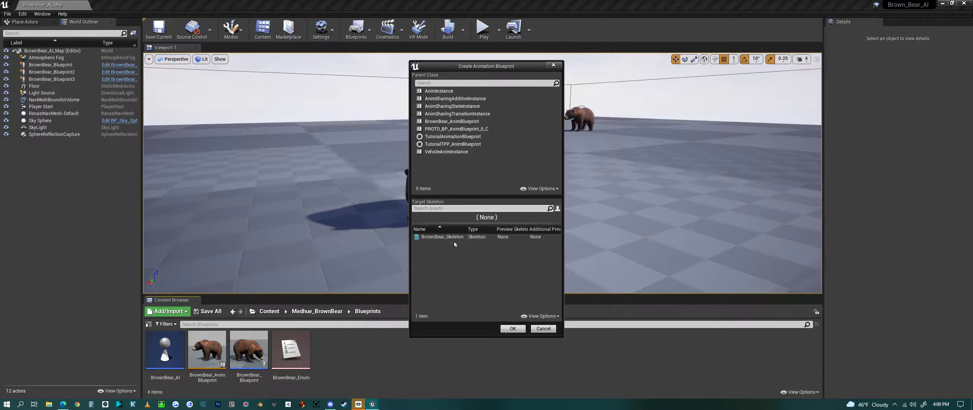
pyautogui.click(461, 239)
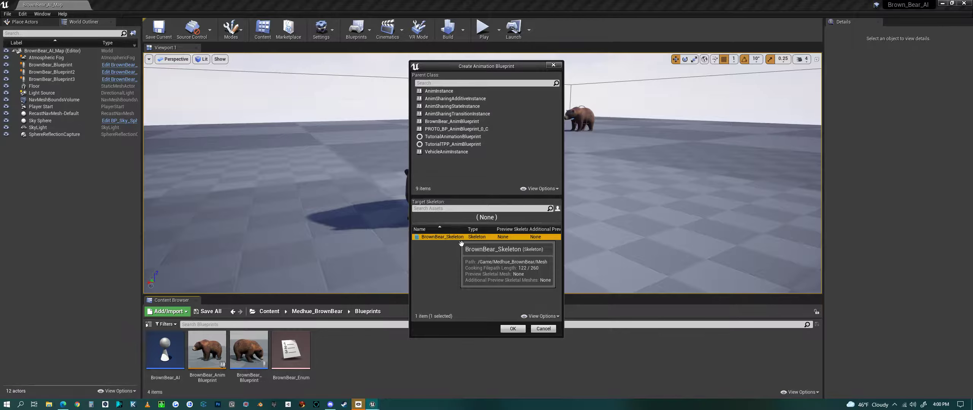
pyautogui.click(514, 329)
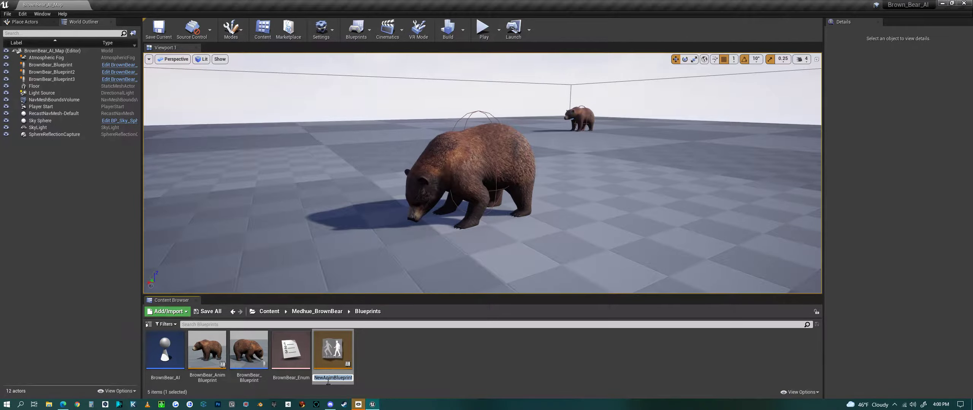
pyautogui.moveTo(328, 381); pyautogui.dragTo(315, 382)
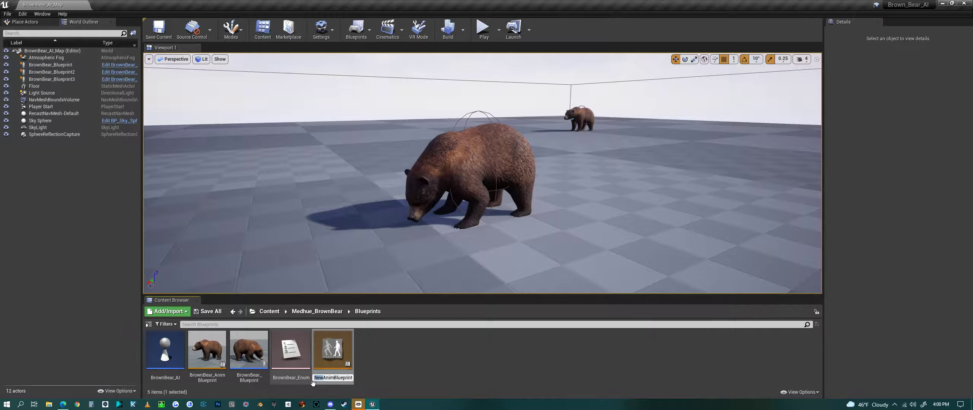
pyautogui.write('Bear_')
pyautogui.press('Return')
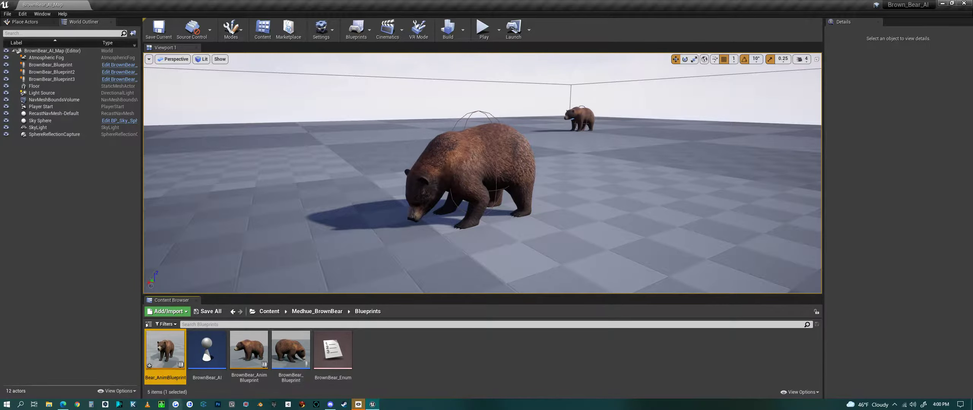
# - Open Bear_AnimBlueprint for editing, view its Event Graph and return to the AnimGraph
pyautogui.doubleClick(170, 357)
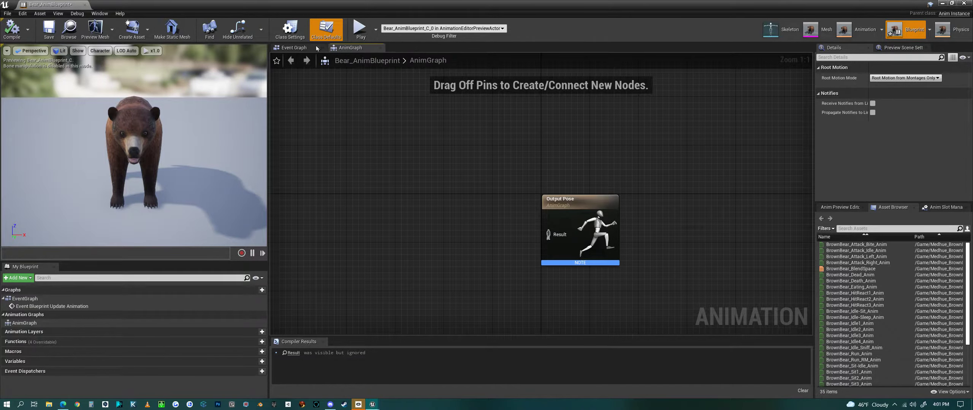
pyautogui.click(303, 48)
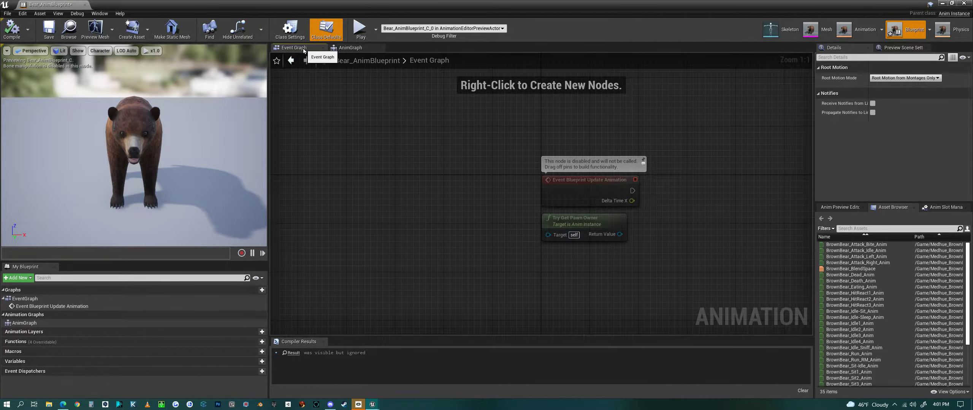
pyautogui.click(352, 50)
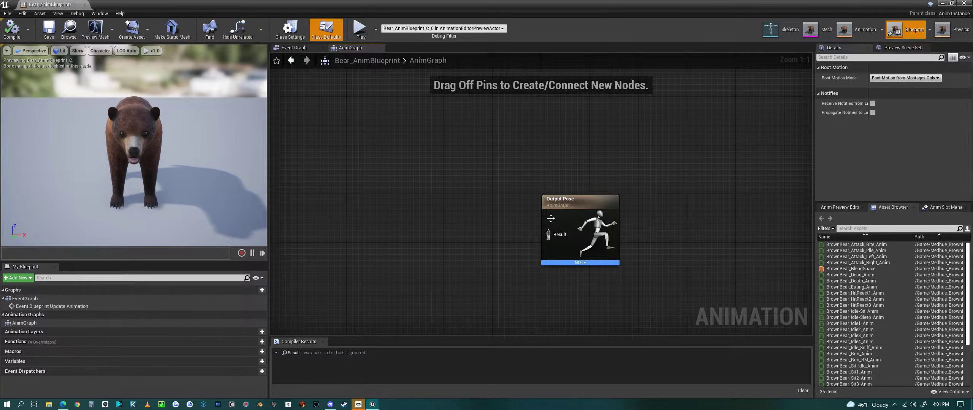
# - Add a new state machine node beside the Output Pose in the AnimGraph and connect it to the Result input
pyautogui.moveTo(550, 219); pyautogui.dragTo(581, 206)
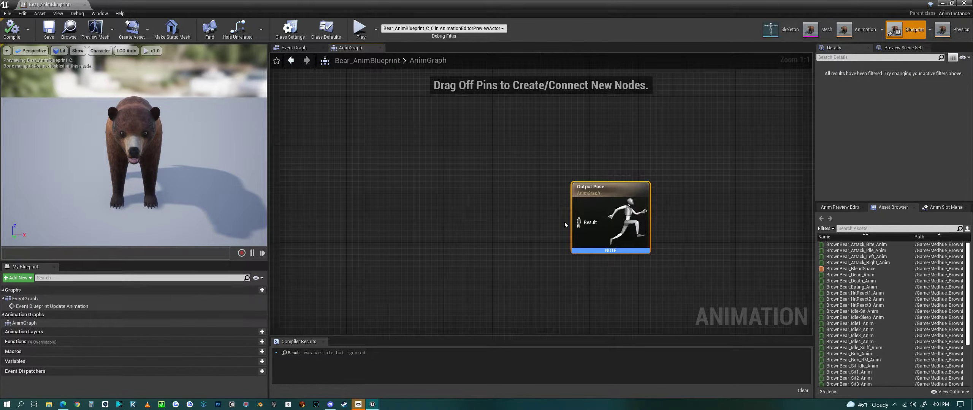
pyautogui.rightClick(423, 221)
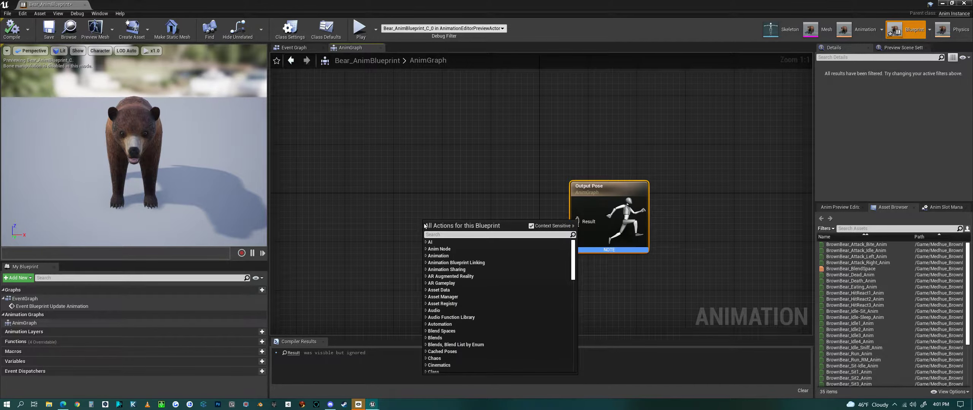
pyautogui.write('sta')
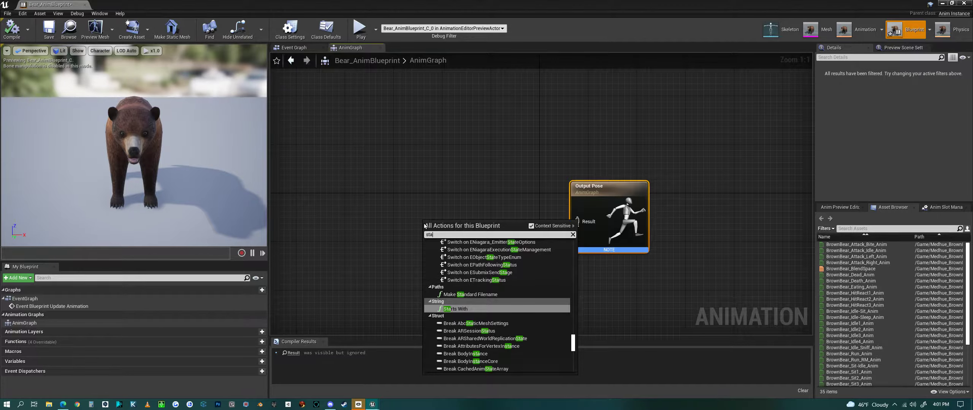
pyautogui.write('t')
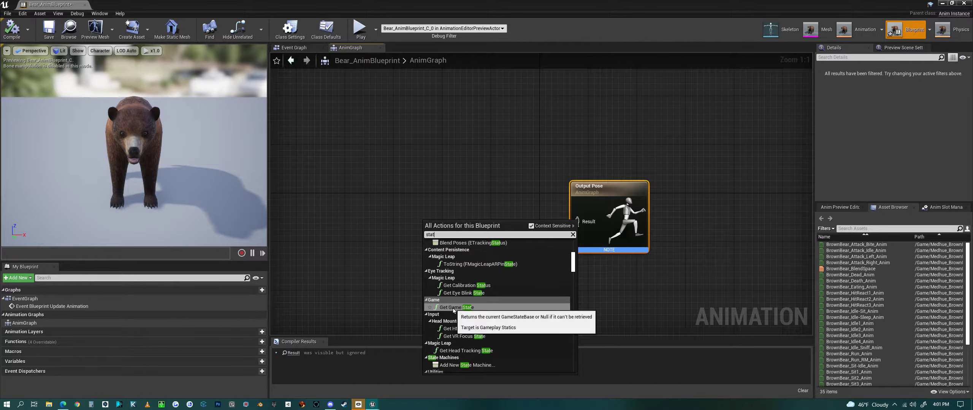
pyautogui.click(456, 365)
pyautogui.moveTo(452, 249); pyautogui.dragTo(576, 224)
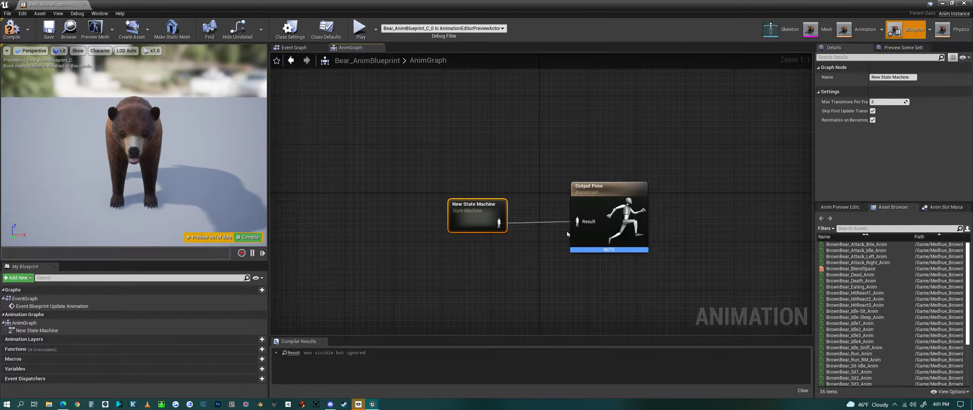
# - Look inside the new state machine's graph and return to the AnimGraph
pyautogui.doubleClick(476, 219)
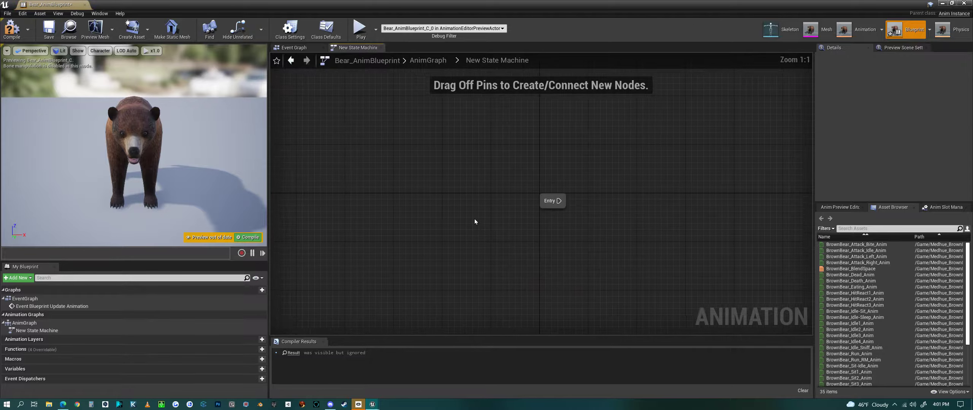
pyautogui.click(427, 60)
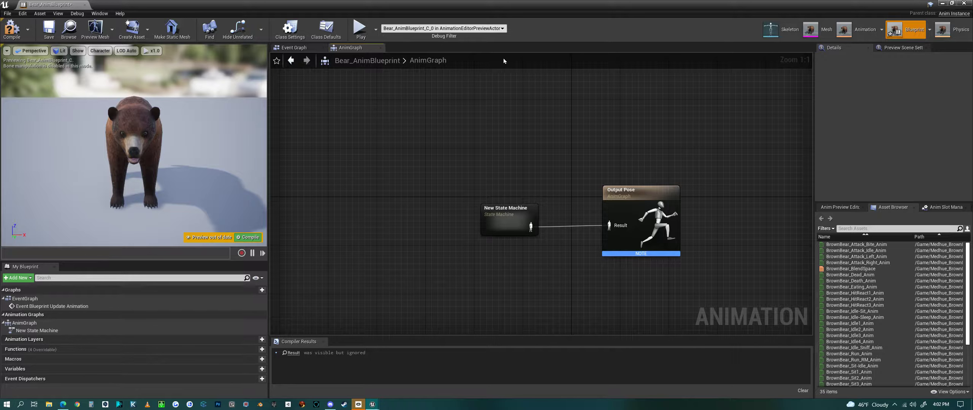
# - Rename the new state machine in the AnimGraph to Locomotion
pyautogui.doubleClick(497, 222)
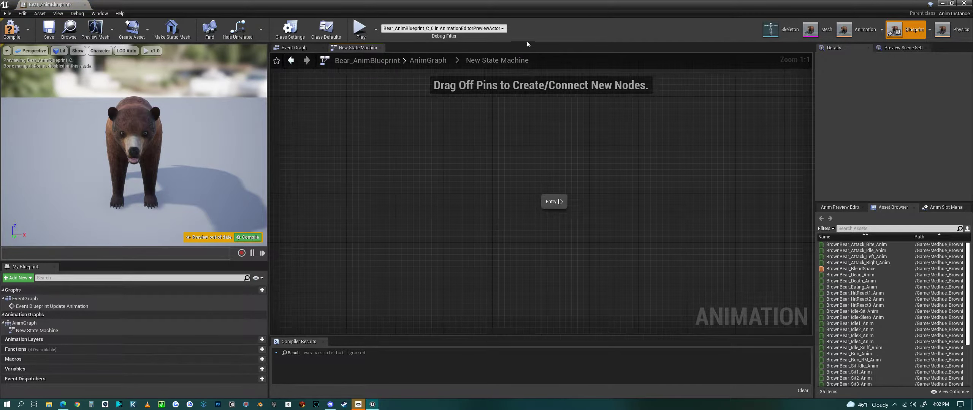
pyautogui.click(428, 60)
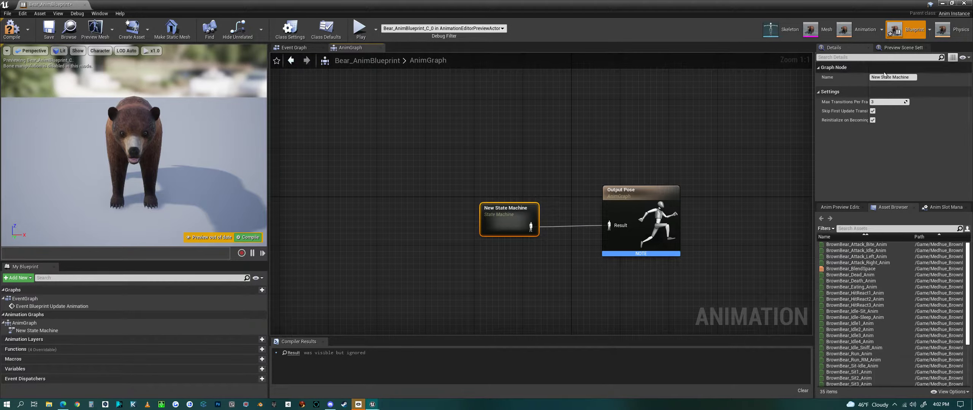
pyautogui.click(911, 78)
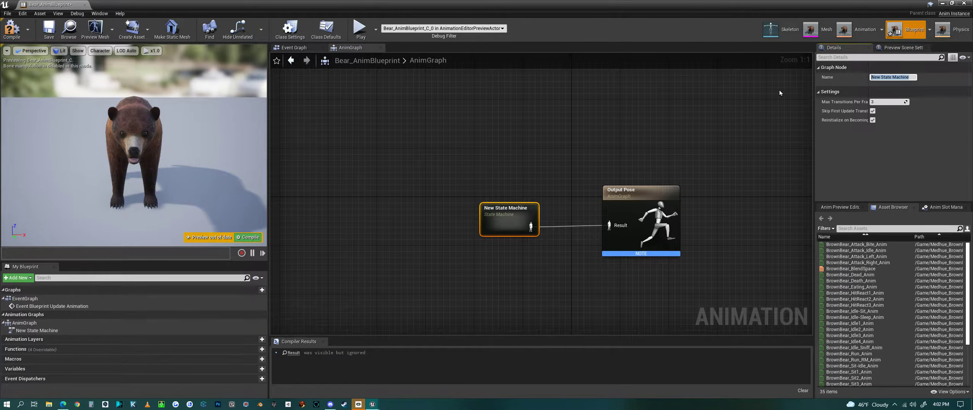
pyautogui.write('Locomotion')
pyautogui.press('Return')
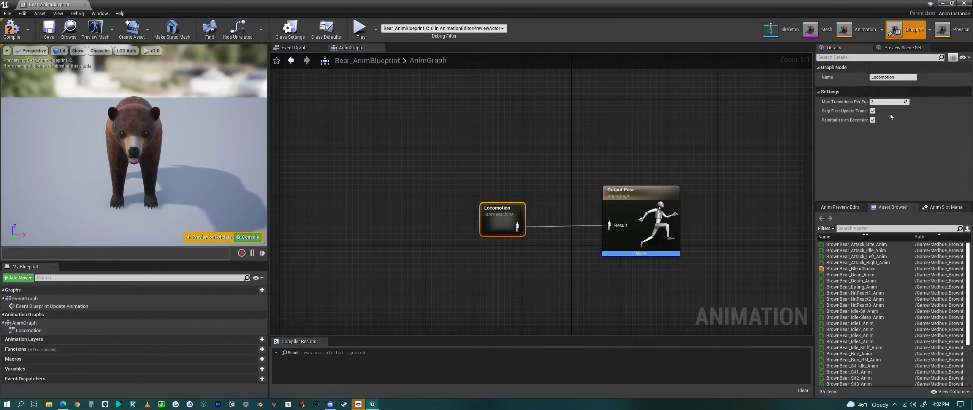
# - Inside the Locomotion state machine, add a state connected from Entry and name it Movement
pyautogui.doubleClick(504, 216)
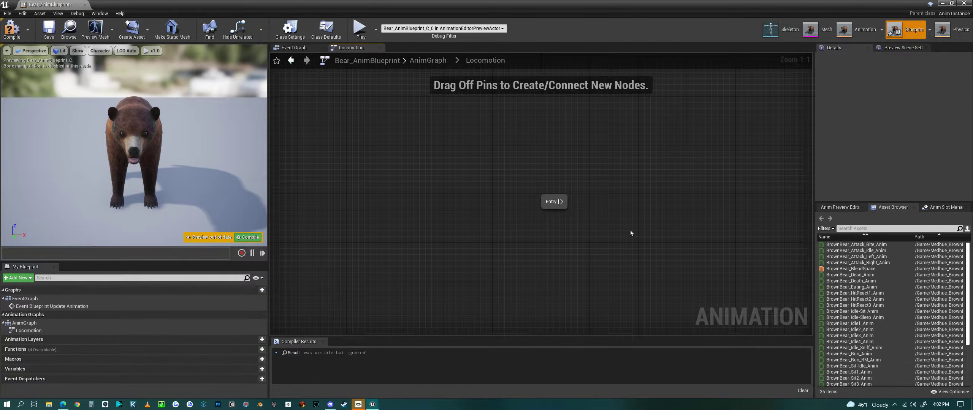
pyautogui.moveTo(560, 201); pyautogui.dragTo(646, 192)
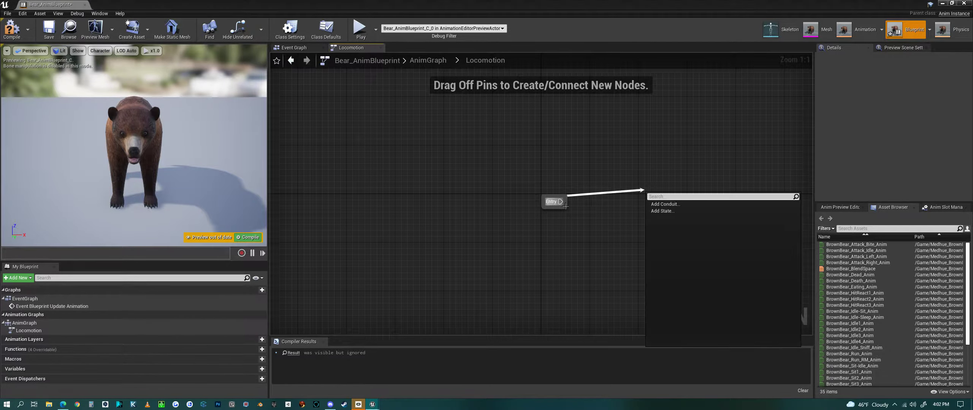
pyautogui.click(559, 223)
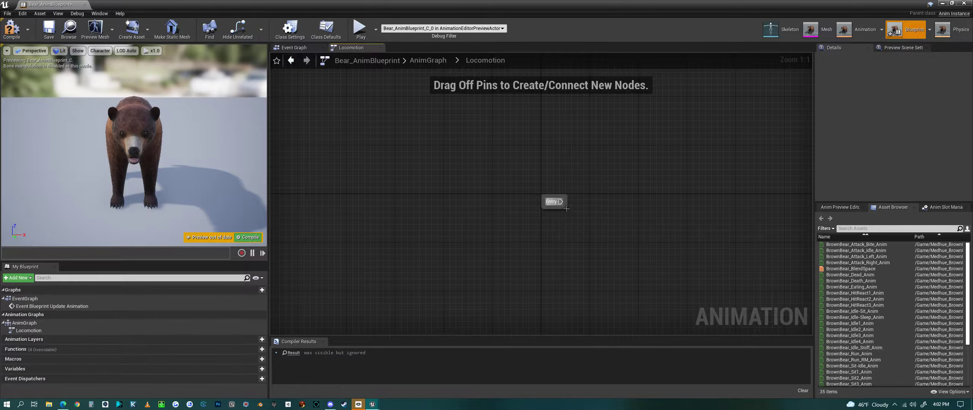
pyautogui.moveTo(561, 202); pyautogui.dragTo(630, 194)
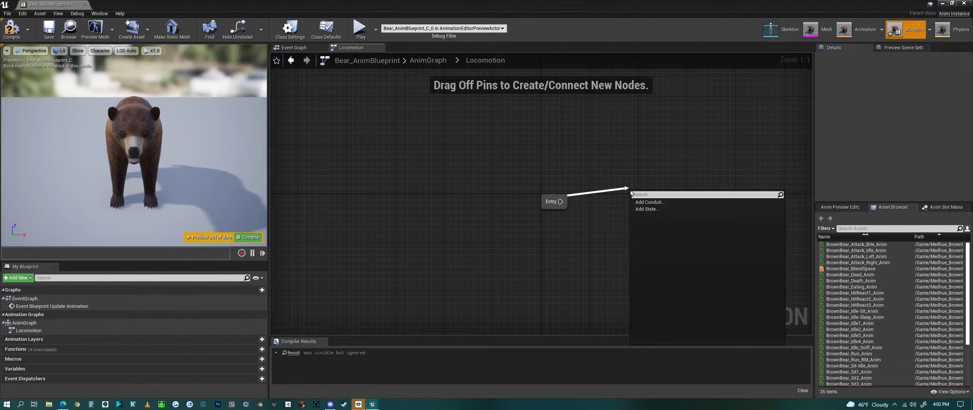
pyautogui.click(649, 209)
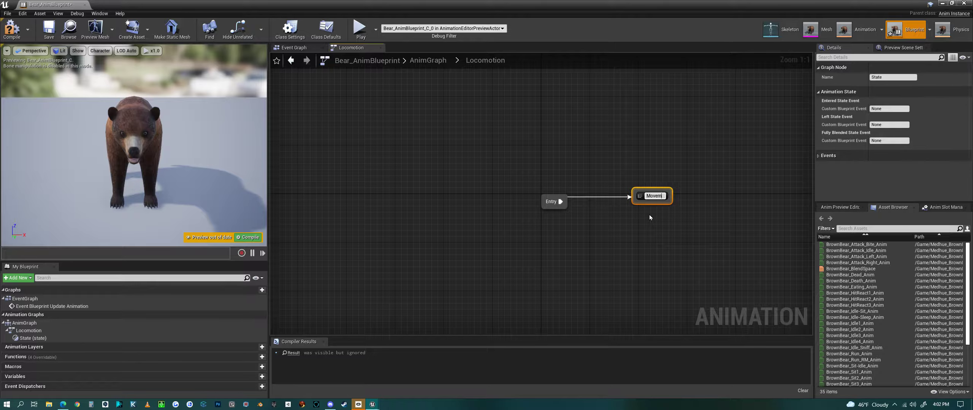
pyautogui.press('Return')
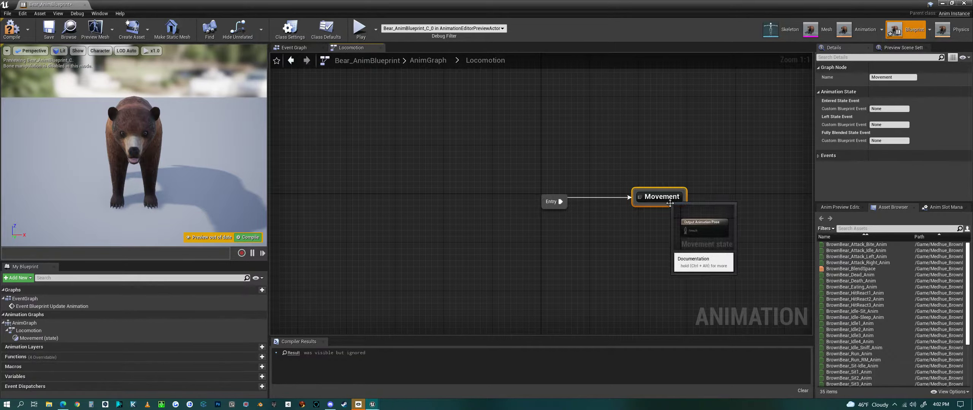
# - Inside the Movement state, move the Output Animation Pose node further along and add a BrownBear_BlendSpace player before it
pyautogui.doubleClick(663, 203)
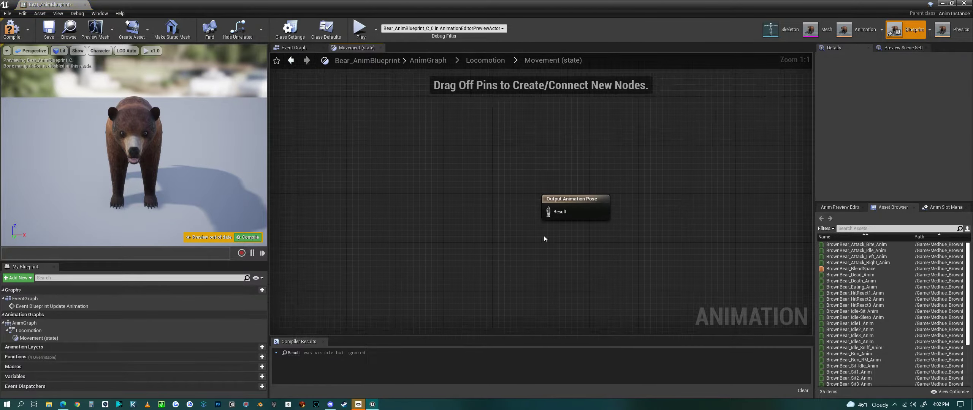
pyautogui.moveTo(582, 206); pyautogui.dragTo(636, 206)
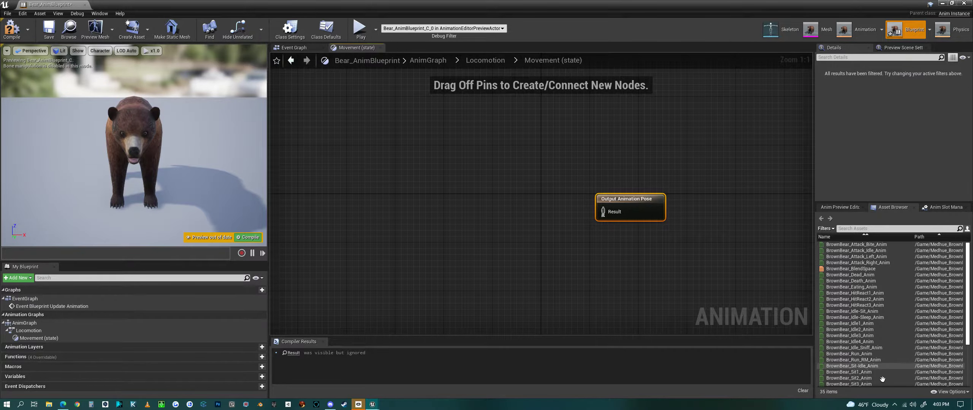
pyautogui.moveTo(849, 354); pyautogui.dragTo(458, 215)
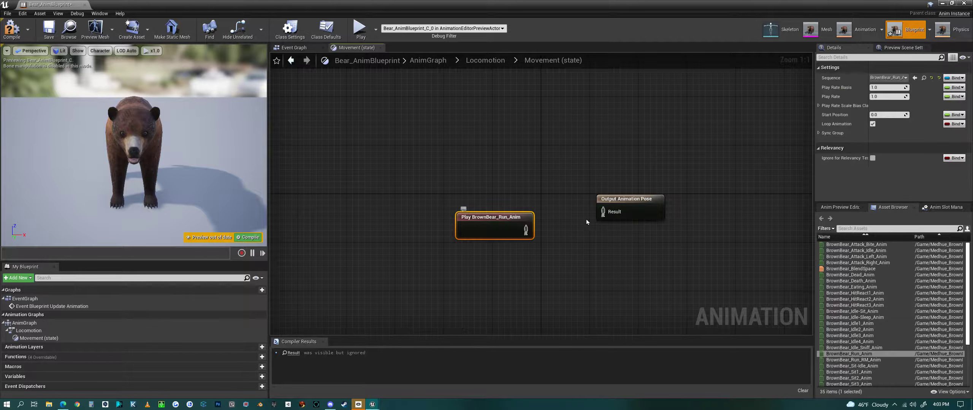
pyautogui.press('Delete')
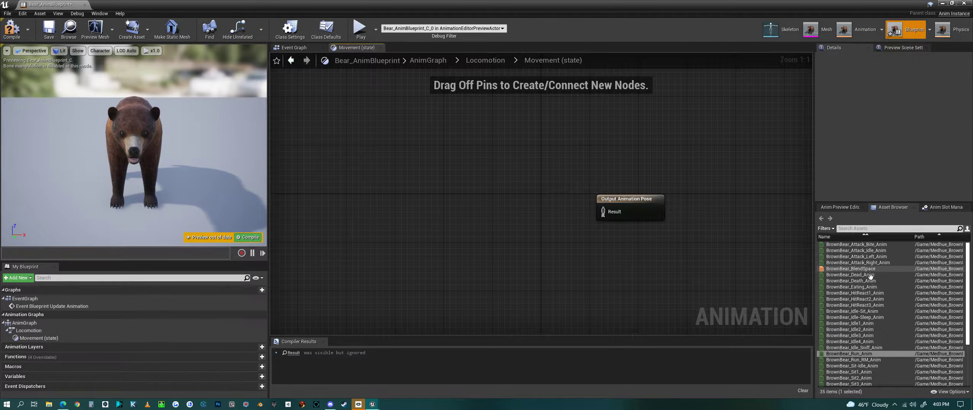
pyautogui.moveTo(850, 269); pyautogui.dragTo(495, 175)
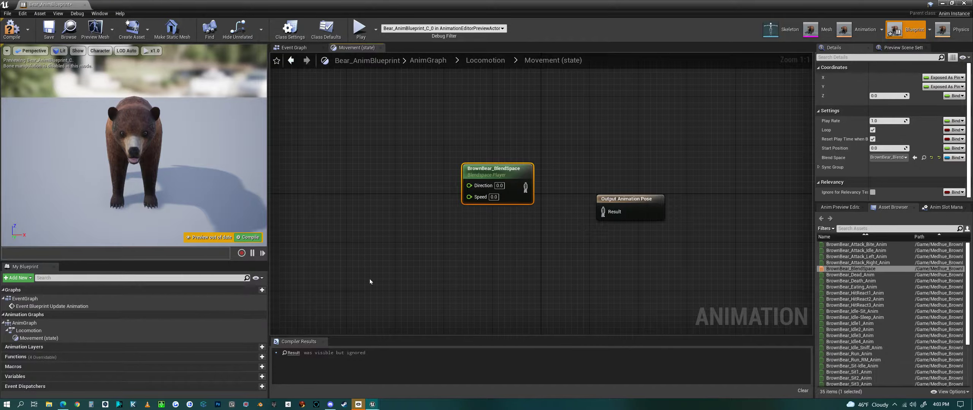
# - Add two new variables to the blueprint, keeping the default name for the first and naming the second Speed
pyautogui.click(260, 378)
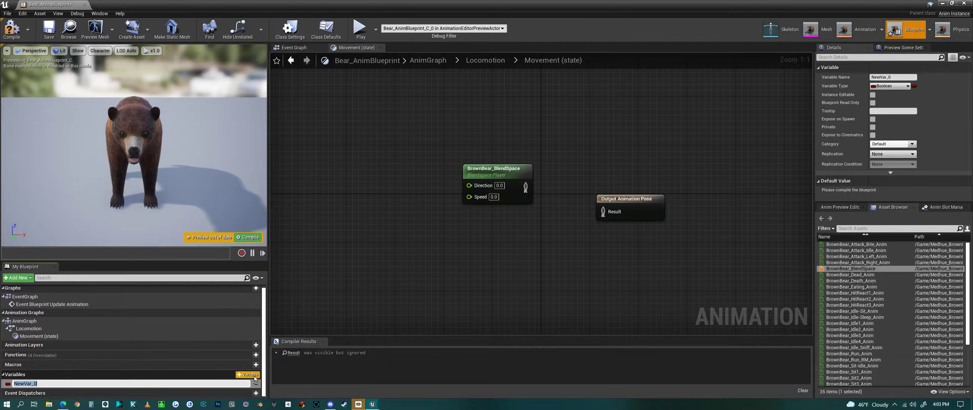
pyautogui.press('Return')
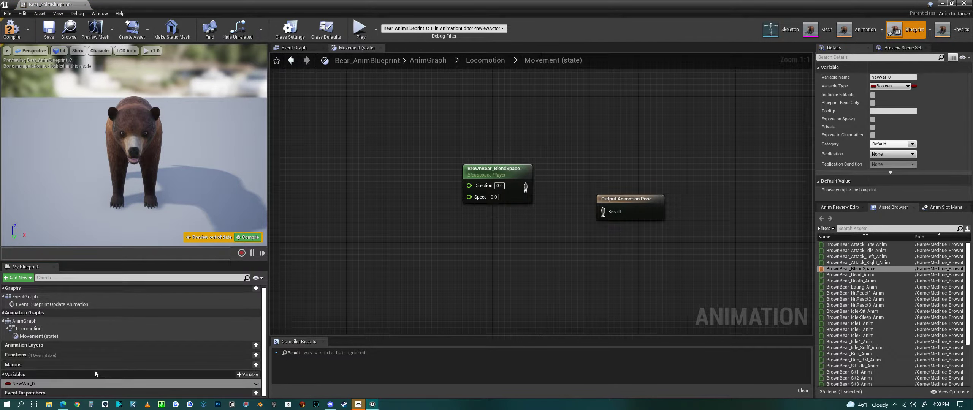
pyautogui.click(256, 375)
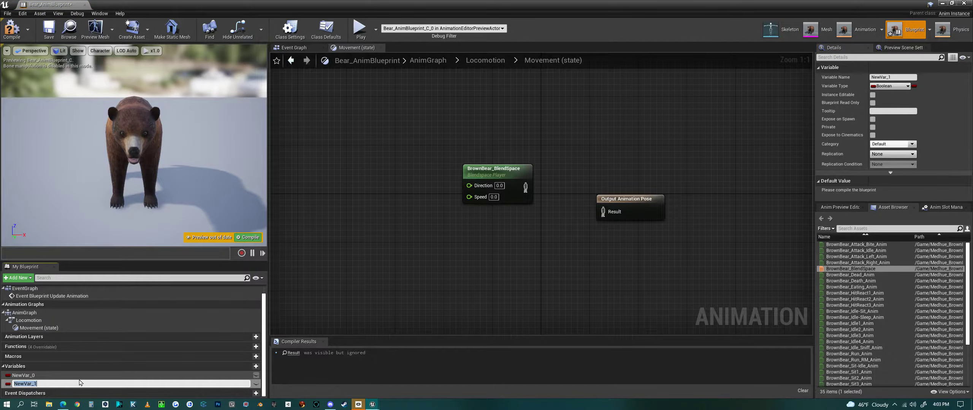
pyautogui.write('Speed')
pyautogui.press('Return')
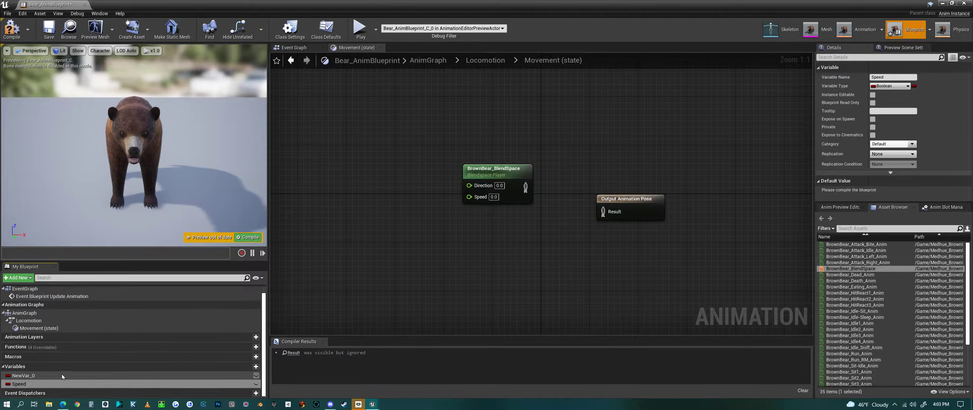
# - Rename the variable NewVar_0 to Direction
pyautogui.click(32, 376)
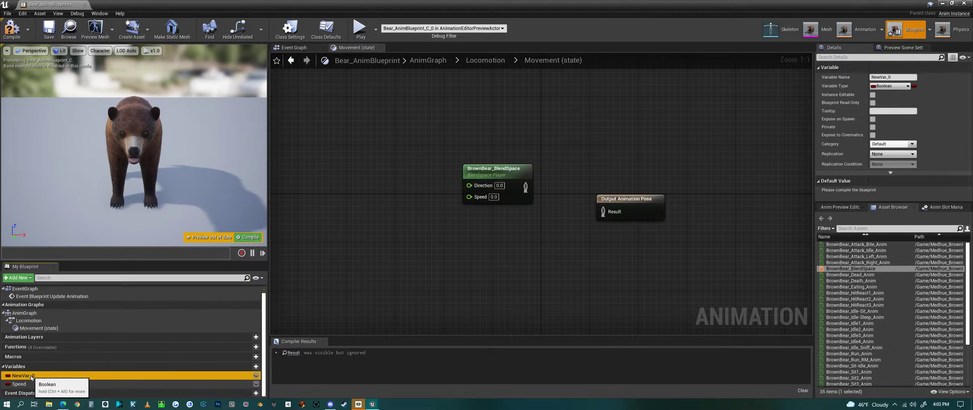
pyautogui.click(897, 69)
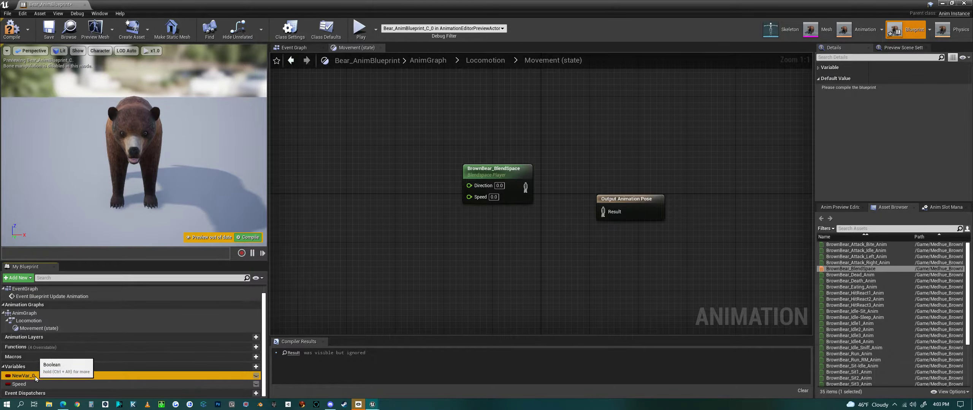
pyautogui.doubleClick(23, 375)
pyautogui.click(819, 68)
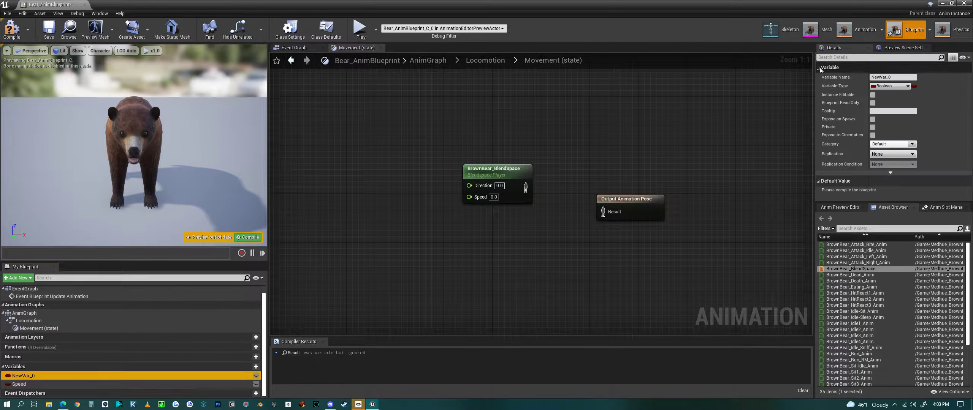
pyautogui.click(899, 78)
pyautogui.click(897, 78)
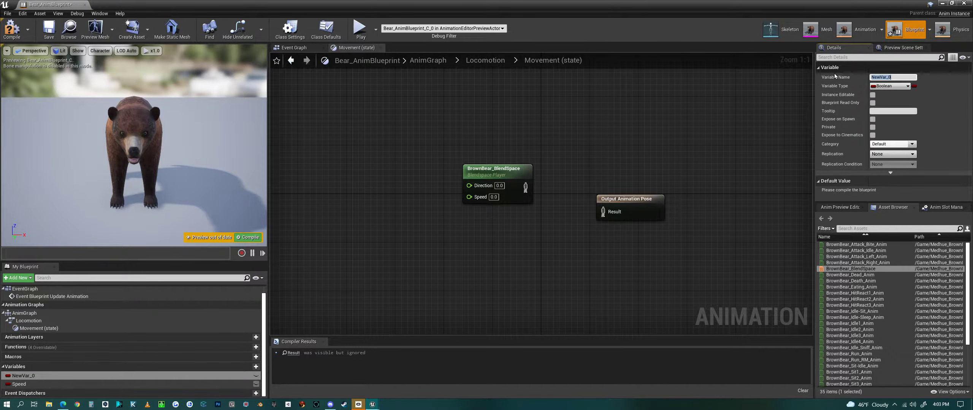
pyautogui.write('Direction')
pyautogui.press('Return')
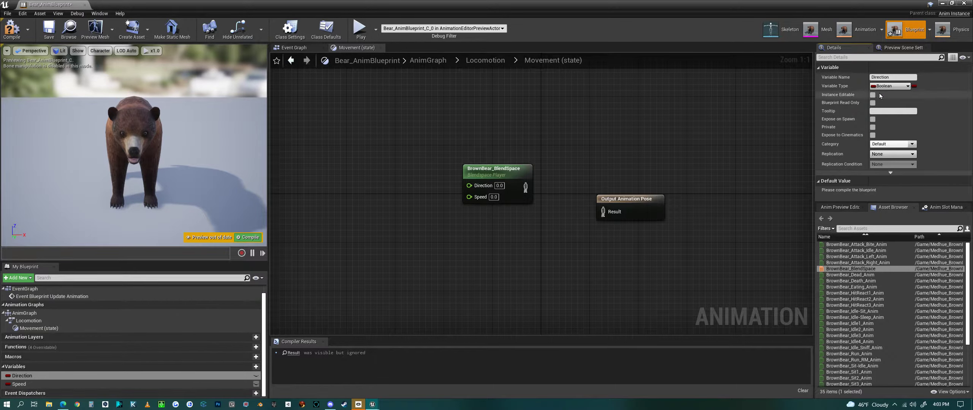
# - Change the variable type of both Direction and Speed to Float
pyautogui.click(890, 86)
pyautogui.click(826, 131)
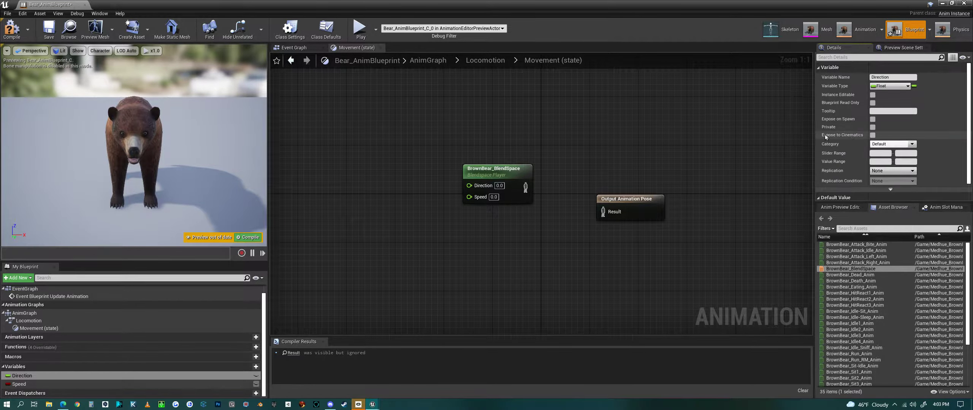
pyautogui.click(37, 384)
pyautogui.click(893, 87)
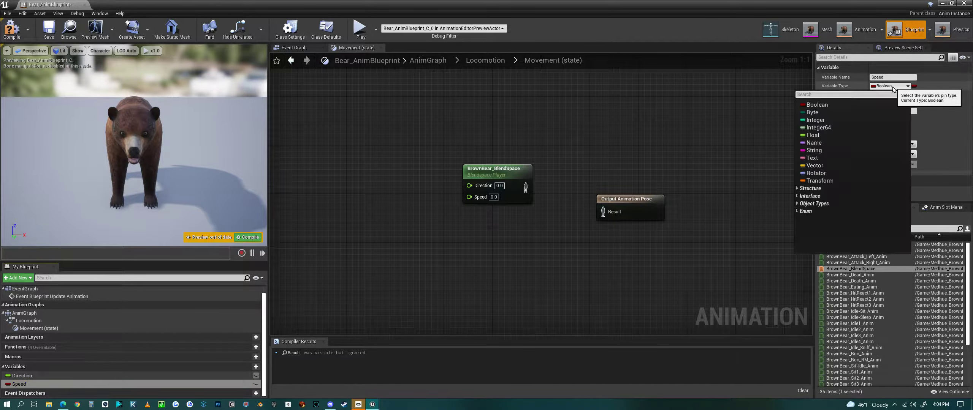
pyautogui.click(832, 134)
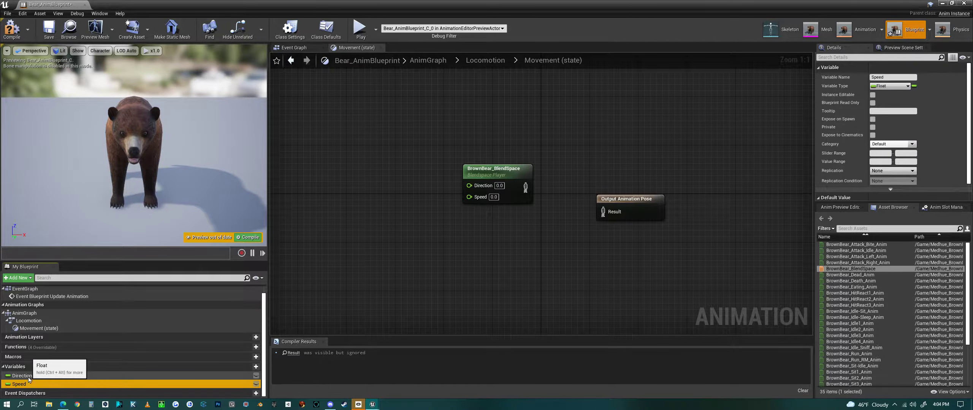
# - Place Get nodes for Direction and Speed in the Movement graph and connect them to the matching BrownBear_BlendSpace inputs
pyautogui.moveTo(29, 377); pyautogui.dragTo(323, 215)
pyautogui.click(360, 166)
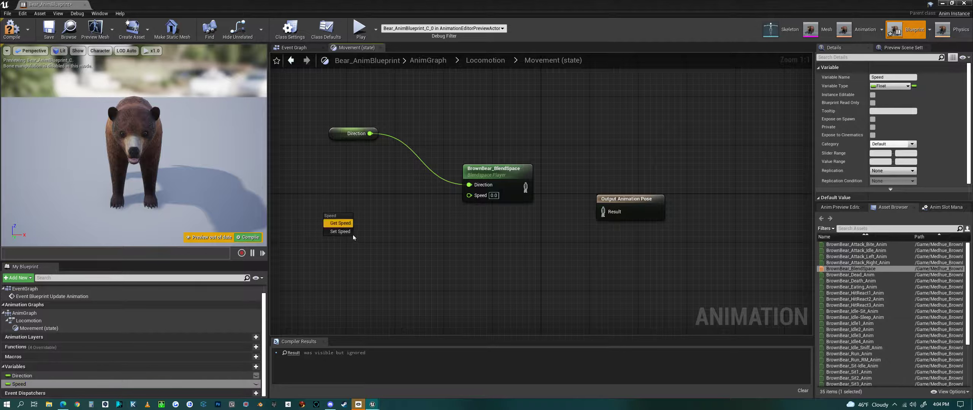
pyautogui.click(341, 224)
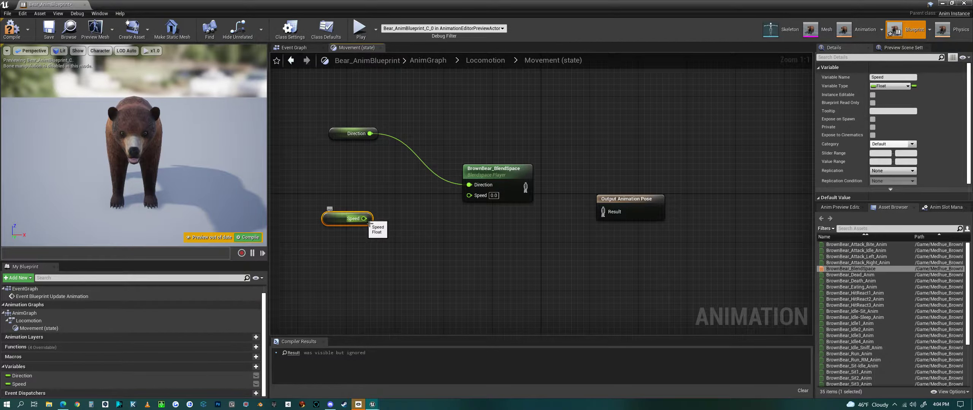
pyautogui.moveTo(364, 219); pyautogui.dragTo(469, 195)
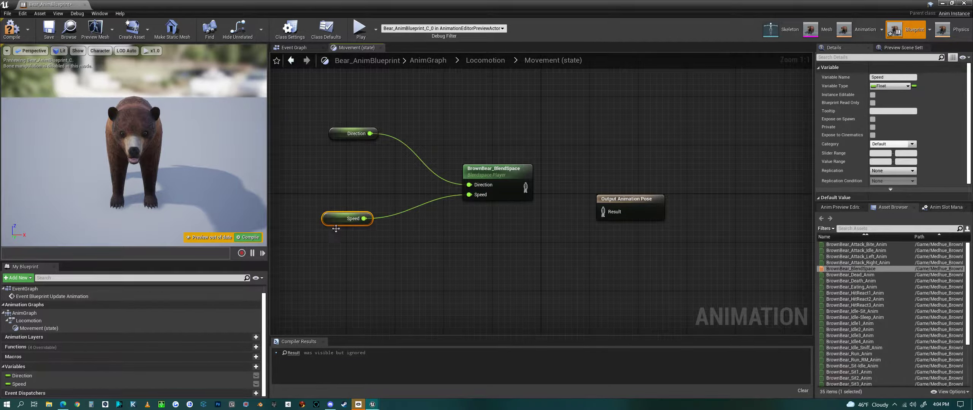
pyautogui.moveTo(336, 228); pyautogui.dragTo(373, 241)
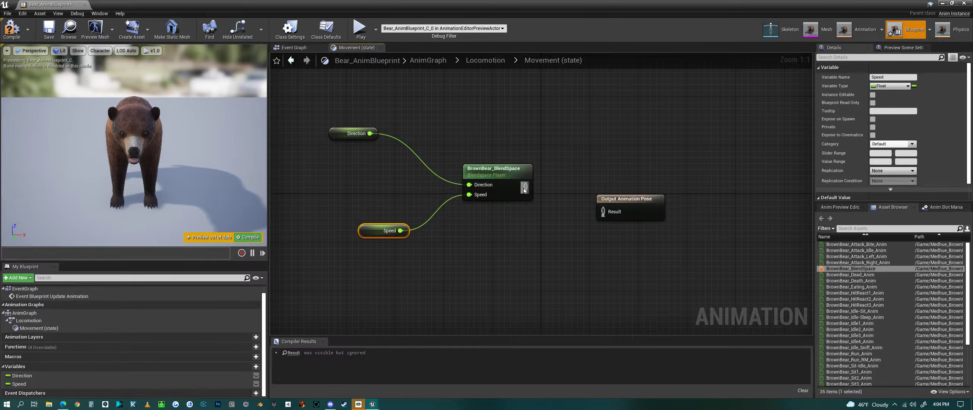
# - Connect the BrownBear_BlendSpace output to the Output Animation Pose result and compile the blueprint
pyautogui.moveTo(525, 188); pyautogui.dragTo(603, 211)
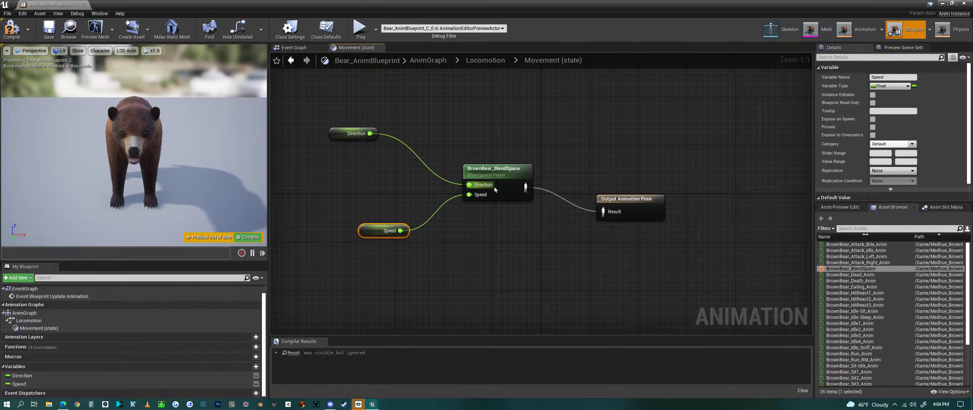
pyautogui.moveTo(501, 178); pyautogui.dragTo(526, 179)
pyautogui.press('F7')
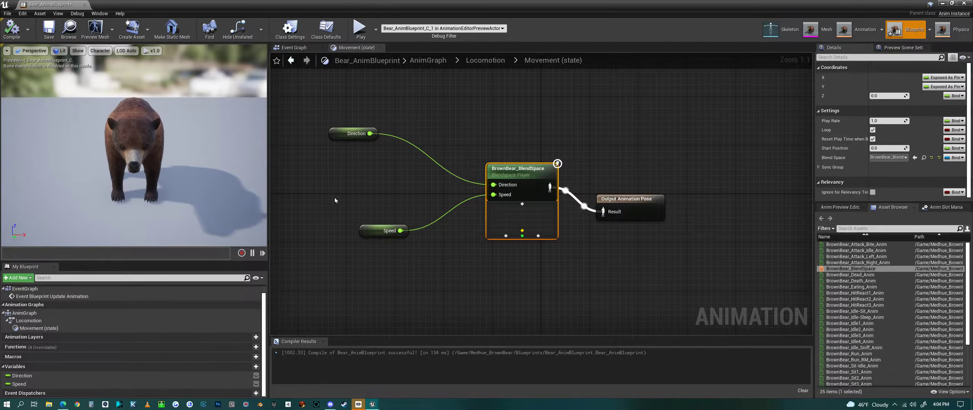
# - Return to the Locomotion state machine graph and view the Movement state
pyautogui.click(486, 60)
pyautogui.scroll(-2, 365, 277)
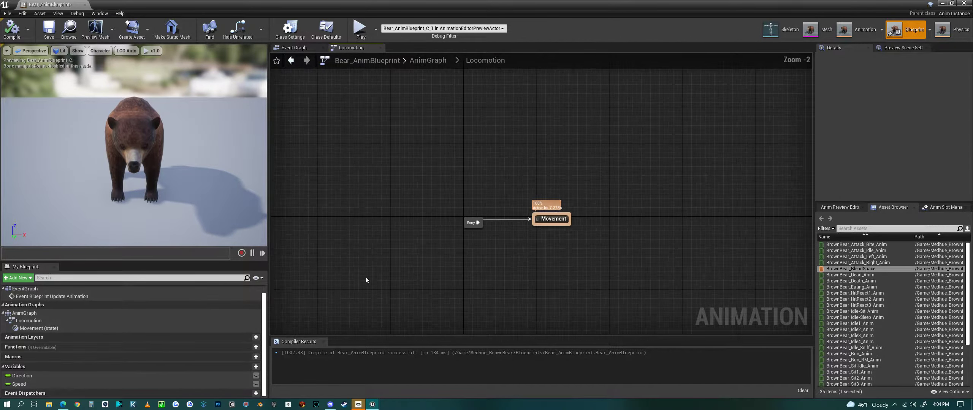
pyautogui.scroll(2, 626, 239)
pyautogui.scroll(-2, 400, 299)
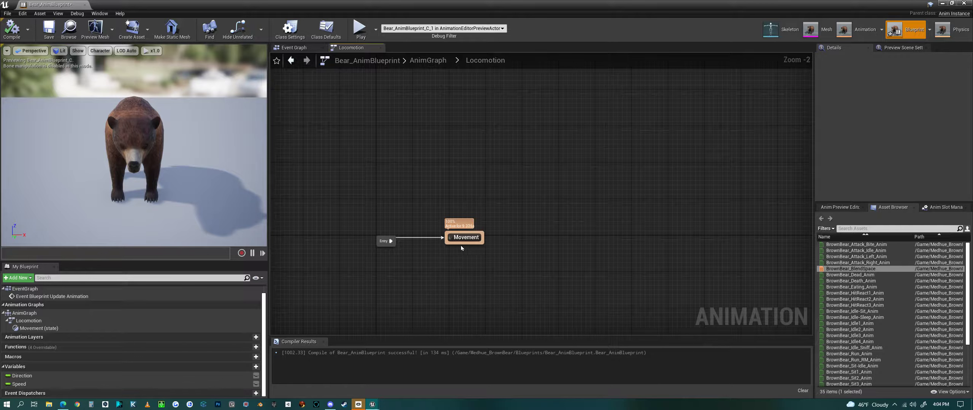
# - Add a state named Idle with a transition from Movement, and place it to the upper right of the Movement state
pyautogui.scroll(2, 461, 246)
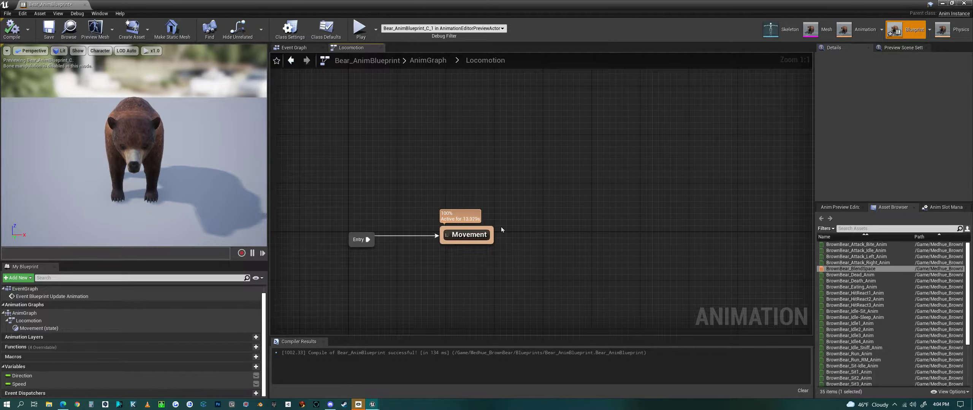
pyautogui.moveTo(480, 234)
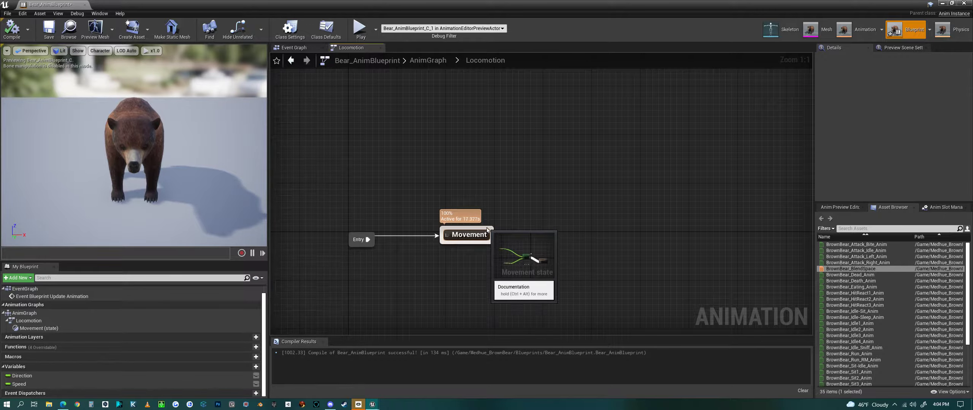
pyautogui.moveTo(488, 230); pyautogui.dragTo(528, 154)
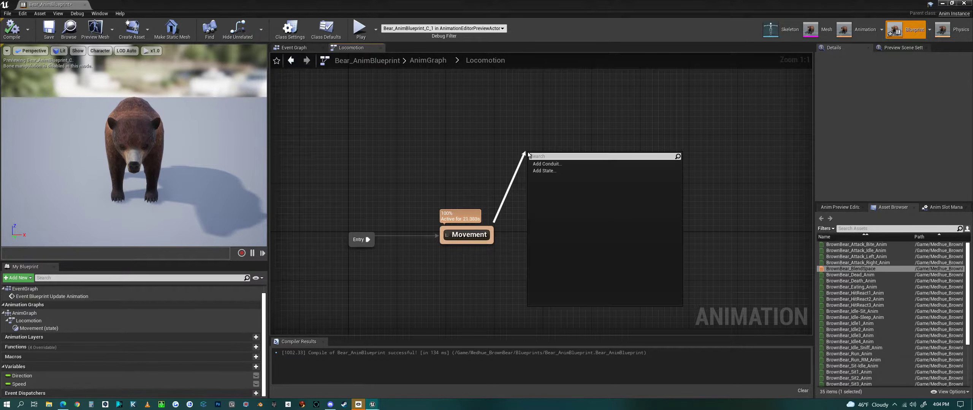
pyautogui.click(544, 171)
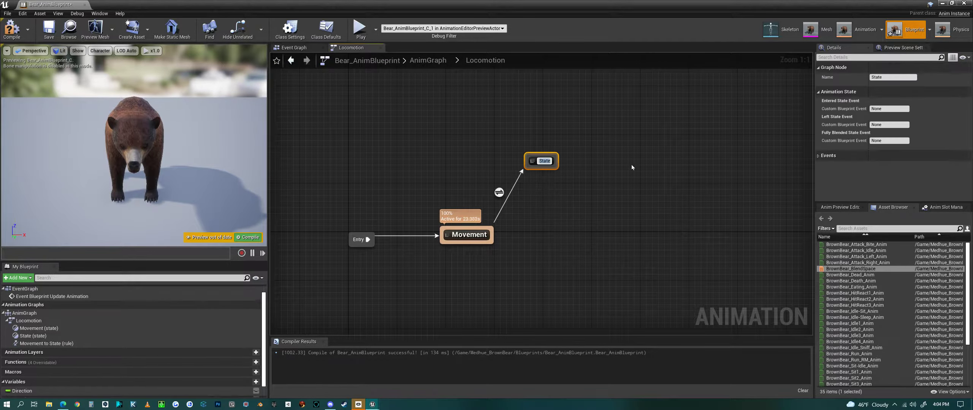
pyautogui.write('Idle')
pyautogui.press('Return')
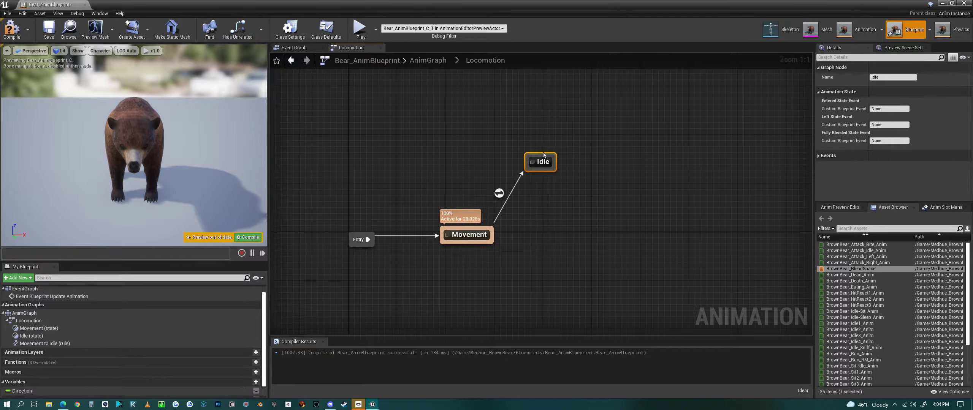
pyautogui.moveTo(550, 168); pyautogui.dragTo(586, 157)
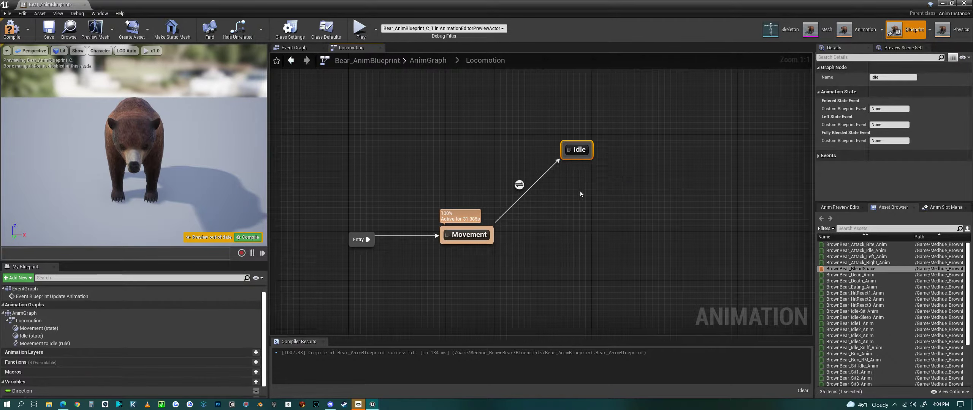
# - View the Movement to Idle transition rule and return to the Locomotion graph
pyautogui.doubleClick(520, 186)
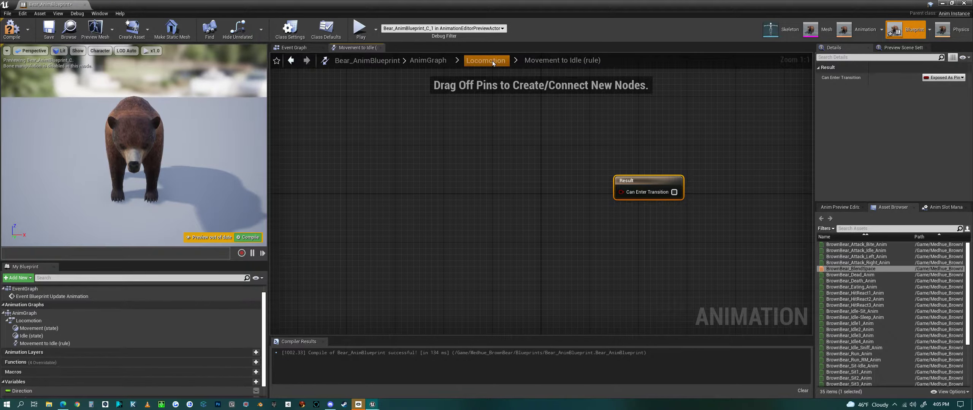
pyautogui.click(507, 62)
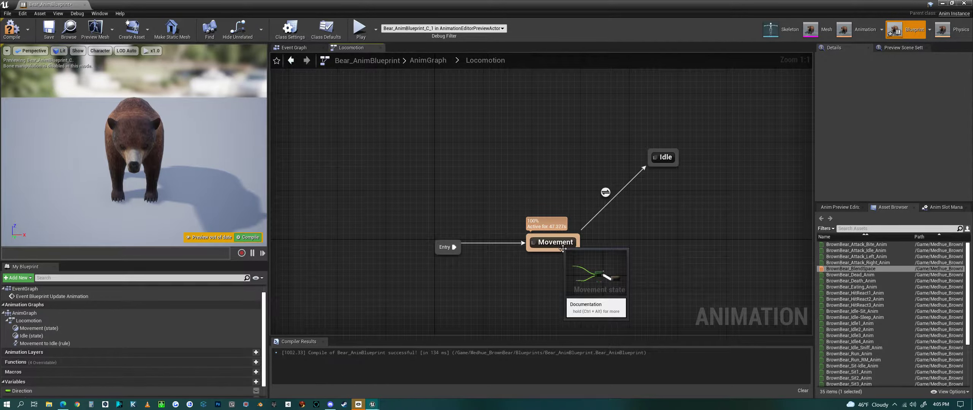
# - Add a Random Sequence Player inside the Idle state and connect its output to the Output Animation Pose result
pyautogui.doubleClick(666, 158)
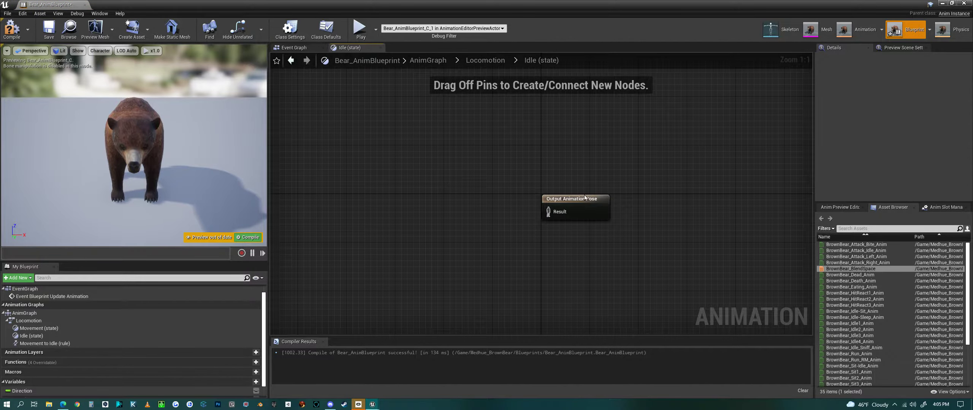
pyautogui.moveTo(577, 209); pyautogui.dragTo(638, 203)
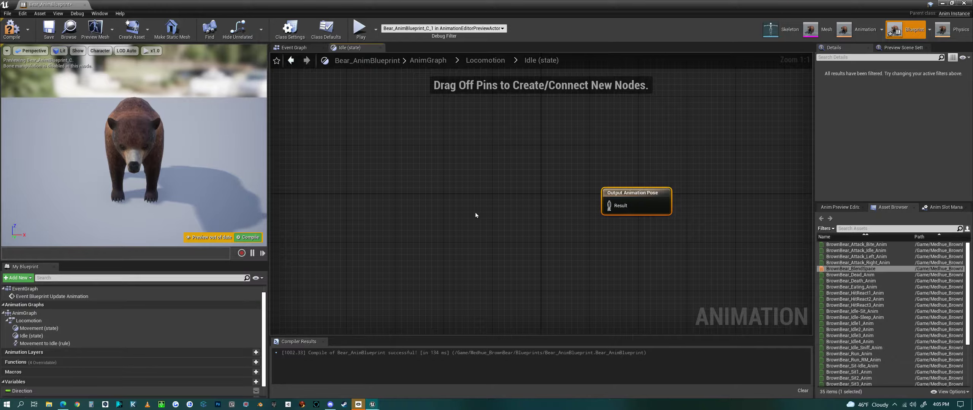
pyautogui.rightClick(486, 211)
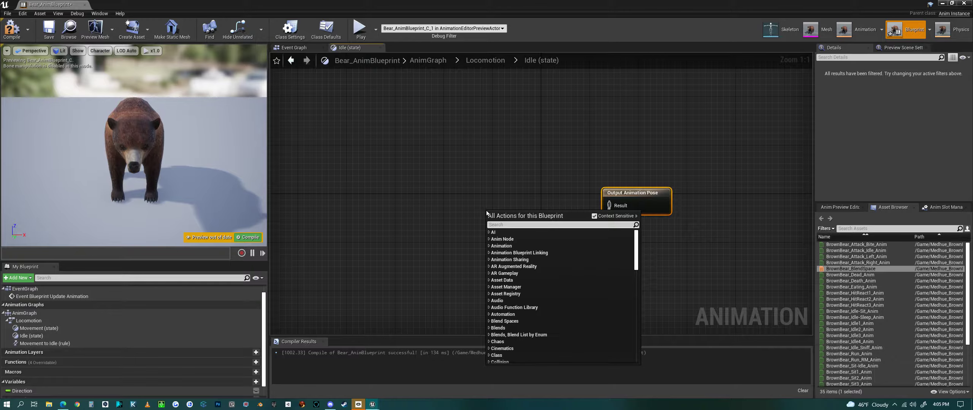
pyautogui.write('se')
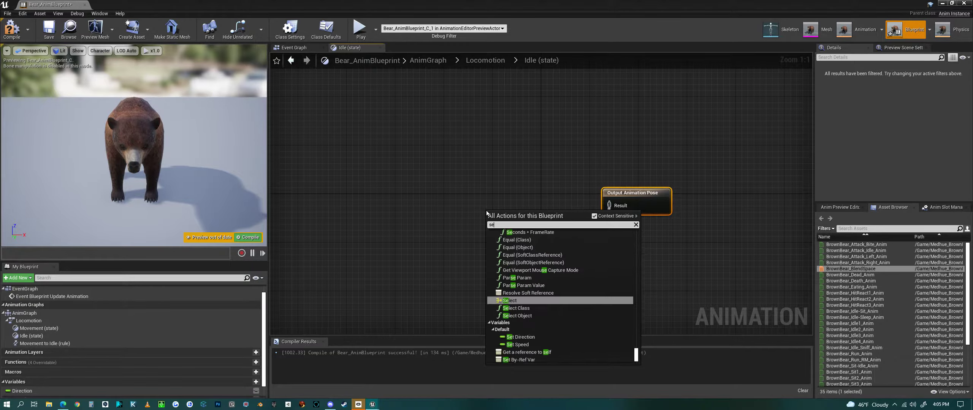
pyautogui.write('quen')
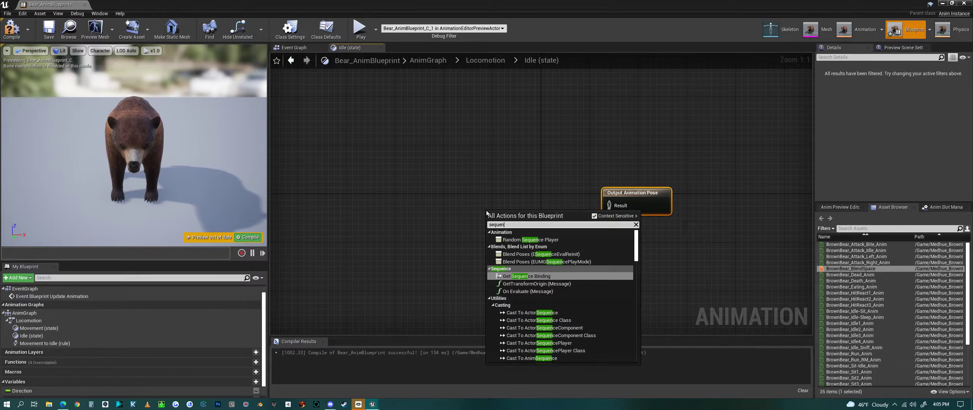
pyautogui.click(535, 241)
pyautogui.moveTo(532, 229); pyautogui.dragTo(608, 208)
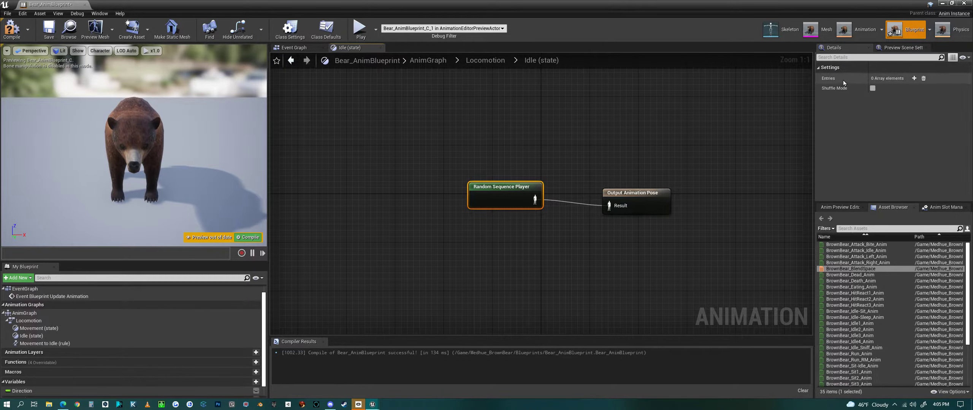
# - Add four entries to the Random Sequence Player and expand the settings of each one
pyautogui.click(914, 79)
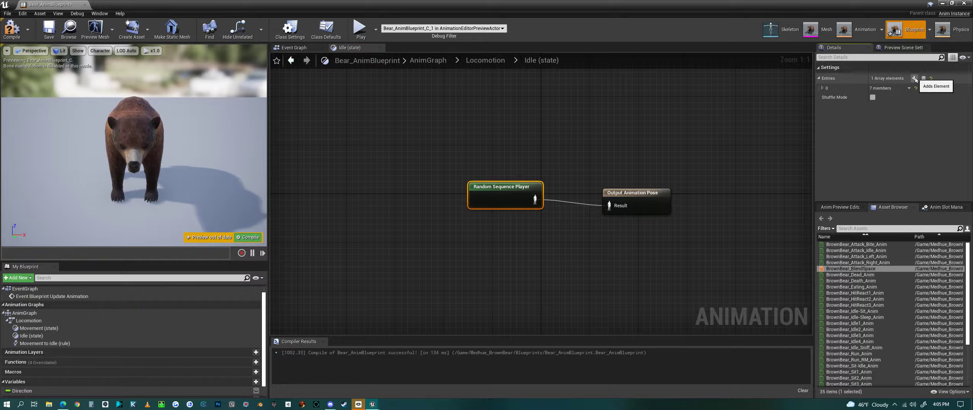
pyautogui.click(914, 79)
pyautogui.click(914, 78)
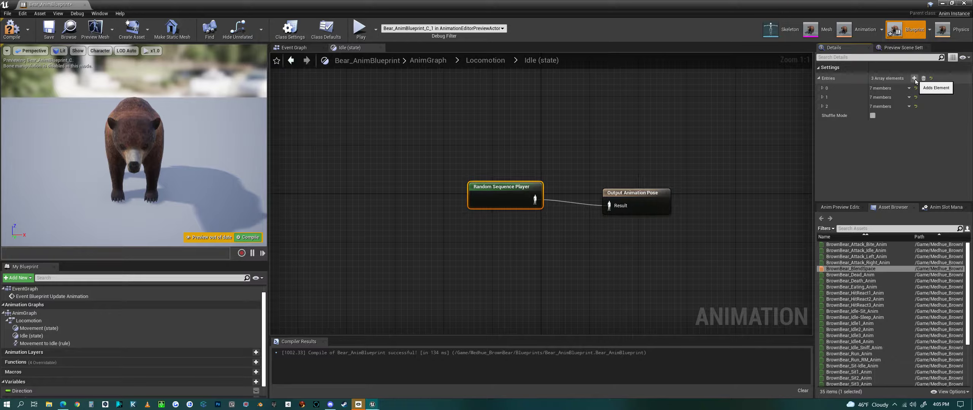
pyautogui.click(914, 78)
pyautogui.click(823, 88)
pyautogui.click(823, 182)
pyautogui.scroll(-5, 824, 178)
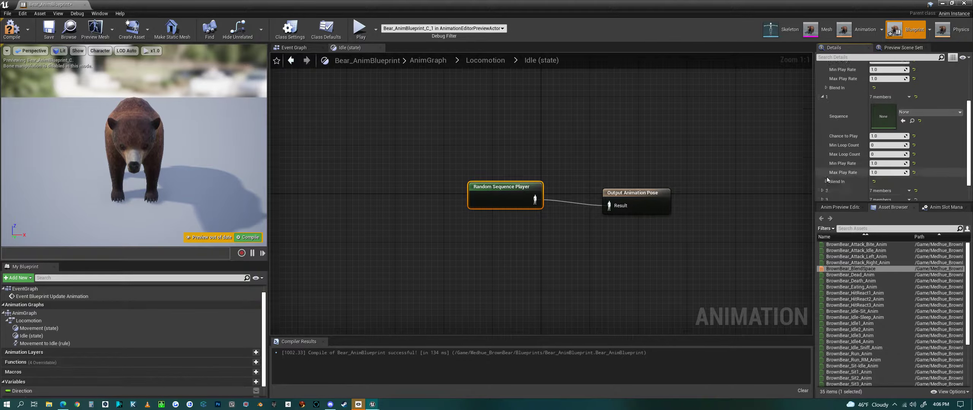
pyautogui.click(823, 179)
pyautogui.scroll(-3, 824, 184)
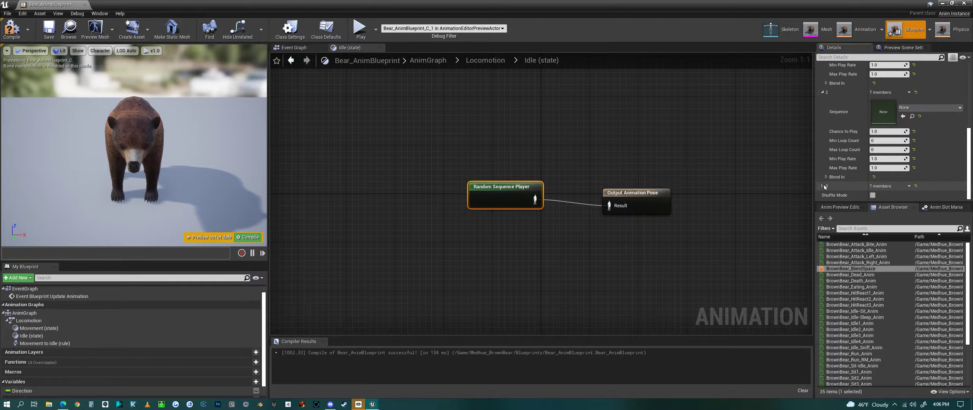
pyautogui.click(823, 186)
pyautogui.scroll(-3, 825, 183)
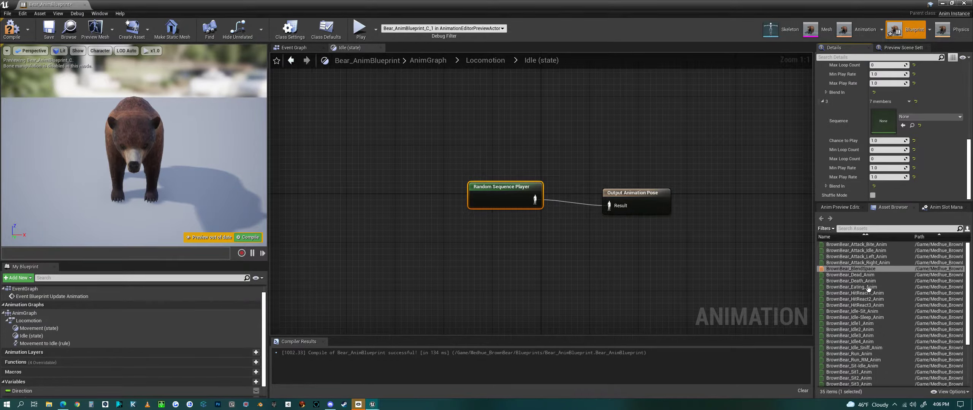
# - Assign BrownBear_Idle1_Anim, BrownBear_Idle2_Anim, BrownBear_Idle3_Anim and BrownBear_Idle4_Anim as the sequences of entries 0 to 3 respectively
pyautogui.moveTo(850, 342); pyautogui.dragTo(886, 127)
pyautogui.scroll(4, 889, 152)
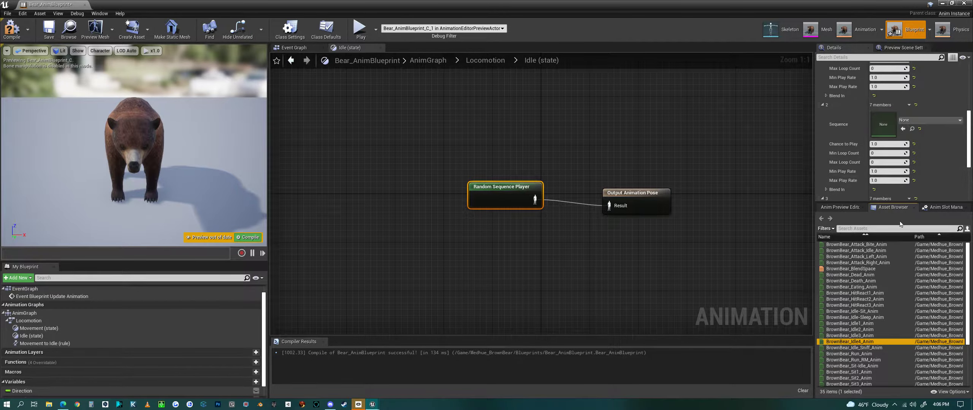
pyautogui.moveTo(874, 337); pyautogui.dragTo(890, 130)
pyautogui.scroll(4, 890, 144)
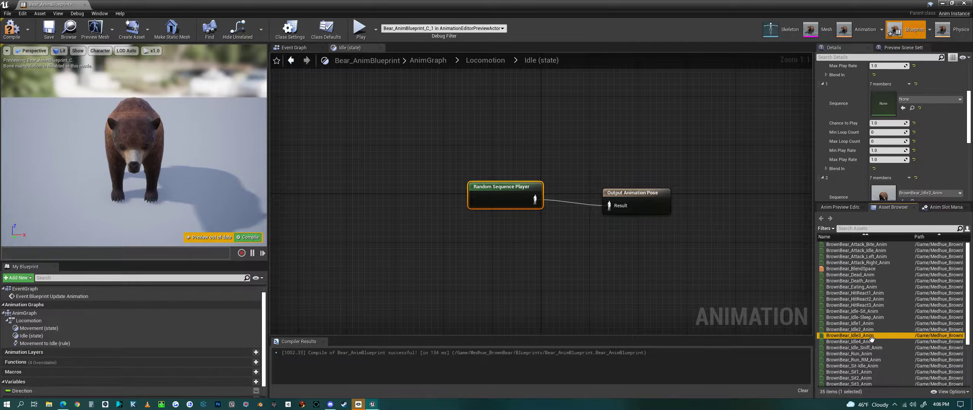
pyautogui.moveTo(866, 330); pyautogui.dragTo(888, 111)
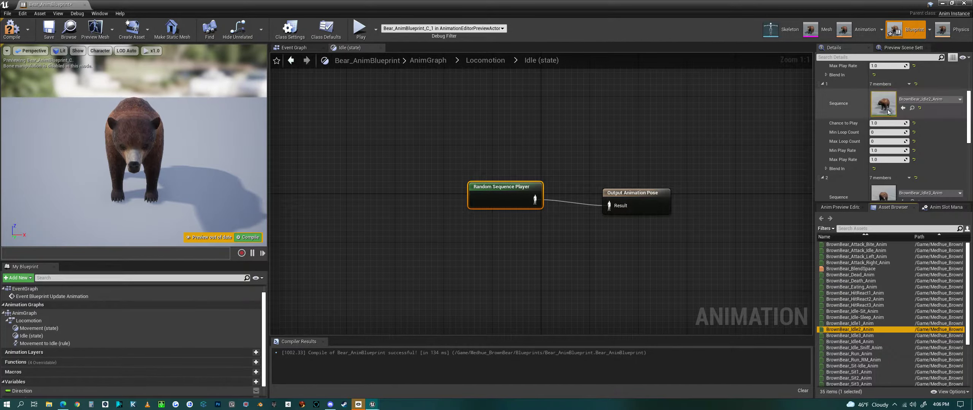
pyautogui.scroll(4, 895, 163)
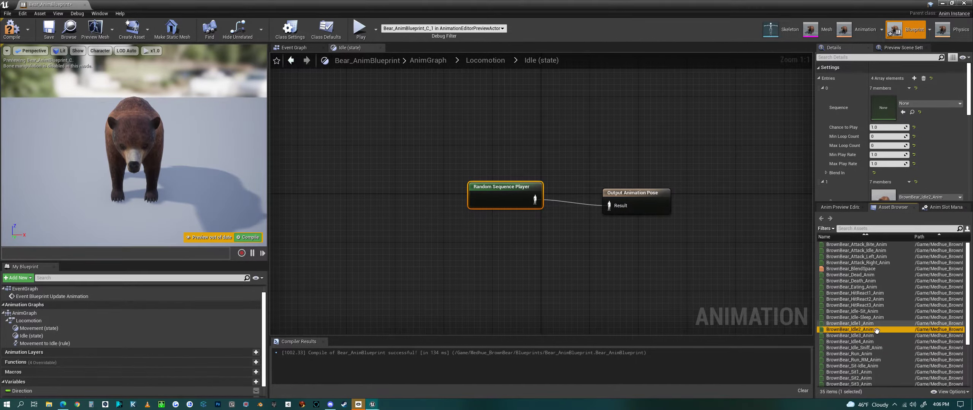
pyautogui.moveTo(850, 324); pyautogui.dragTo(883, 108)
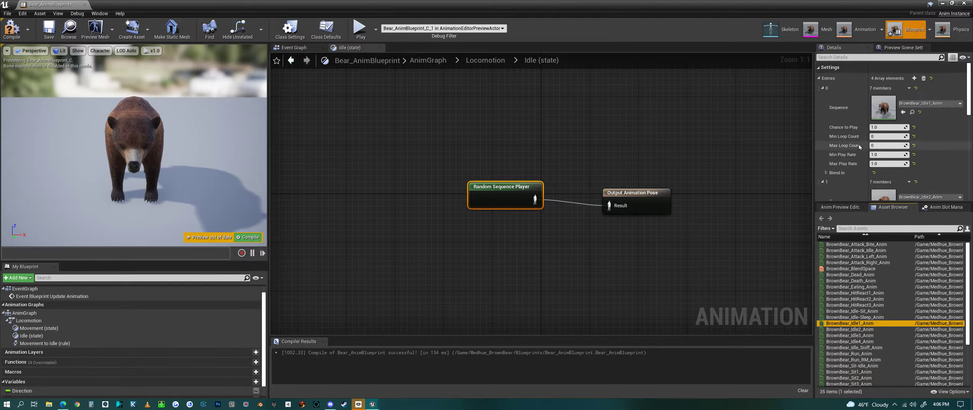
# - Set the Blend In time of entry 1, which plays BrownBear_Idle2_Anim, to 0.6
pyautogui.scroll(-3, 859, 147)
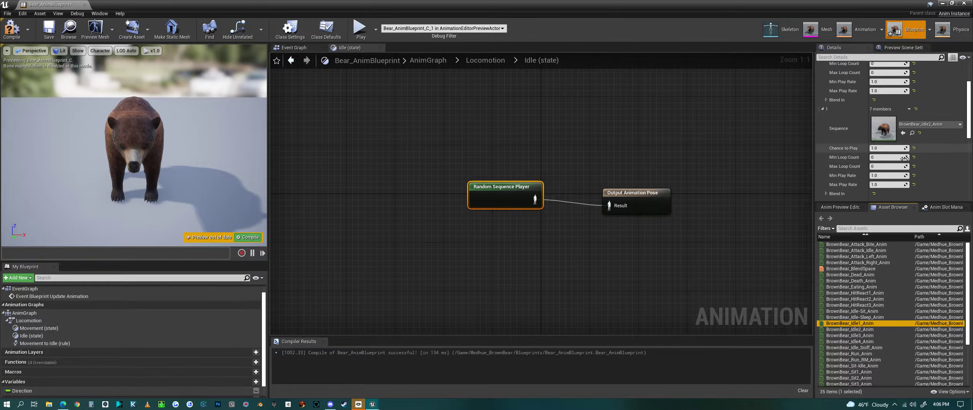
pyautogui.scroll(-2, 847, 173)
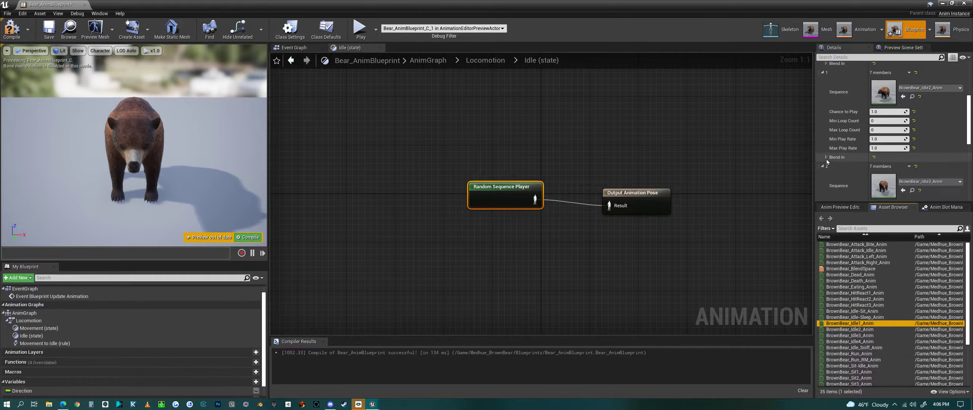
pyautogui.click(826, 157)
pyautogui.scroll(-3, 859, 152)
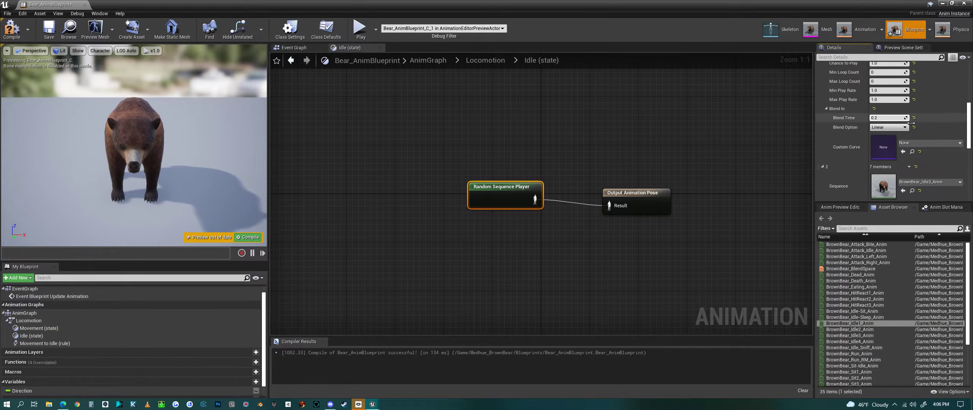
pyautogui.click(891, 121)
pyautogui.scroll(4, 853, 149)
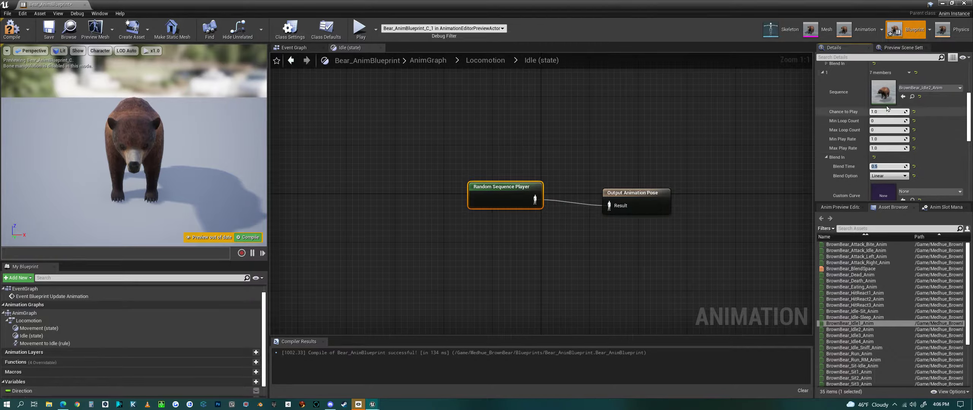
pyautogui.click(889, 170)
pyautogui.moveTo(889, 170); pyautogui.dragTo(873, 170)
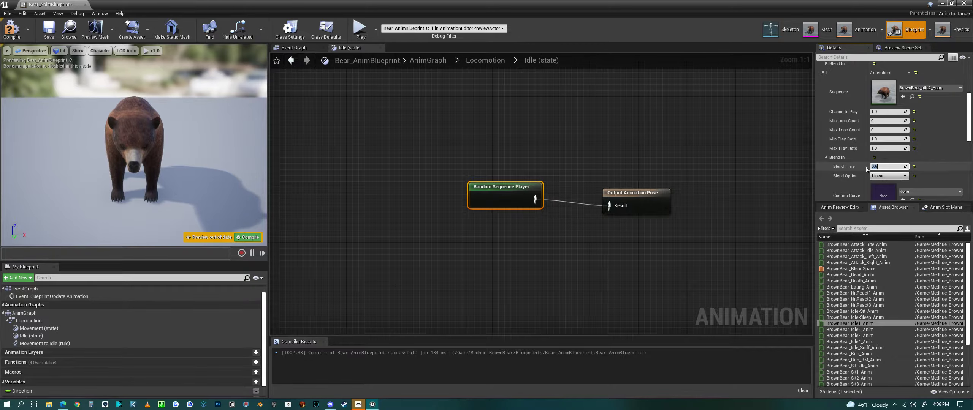
# - Set the Blend In time of entry 2, which plays BrownBear_Idle3_Anim, to 0.6
pyautogui.scroll(-5, 836, 166)
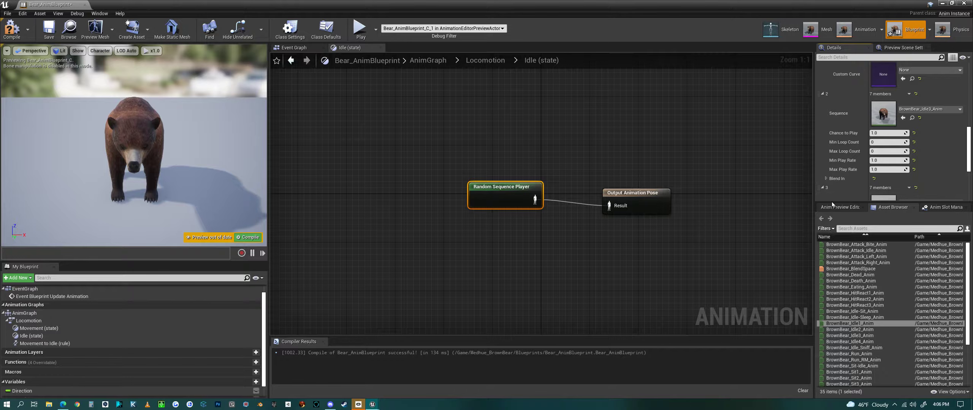
pyautogui.click(826, 179)
pyautogui.scroll(-2, 831, 180)
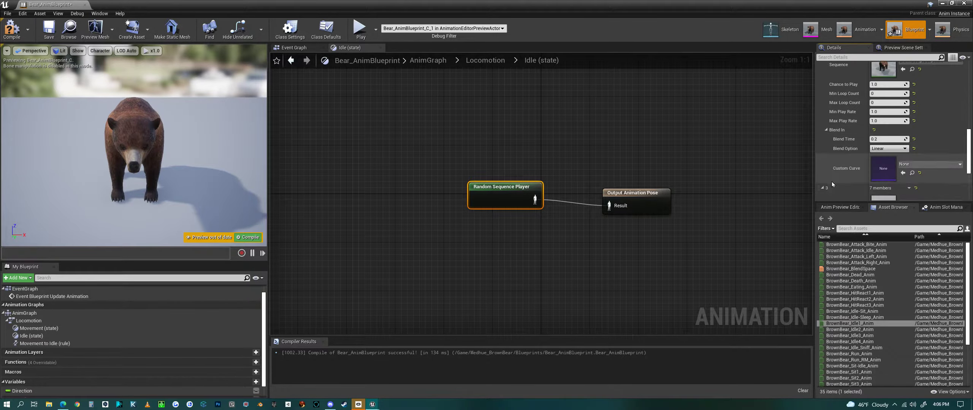
pyautogui.click(891, 128)
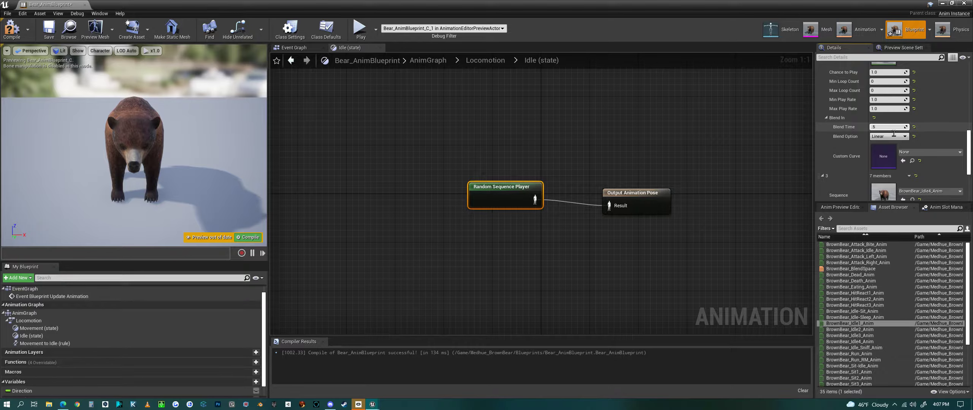
pyautogui.write('0.6')
# - Set the Blend In time of entry 3, which plays BrownBear_Idle4_Anim, to 0.5
pyautogui.scroll(-4, 909, 144)
pyautogui.scroll(4, 910, 148)
pyautogui.scroll(-4, 911, 149)
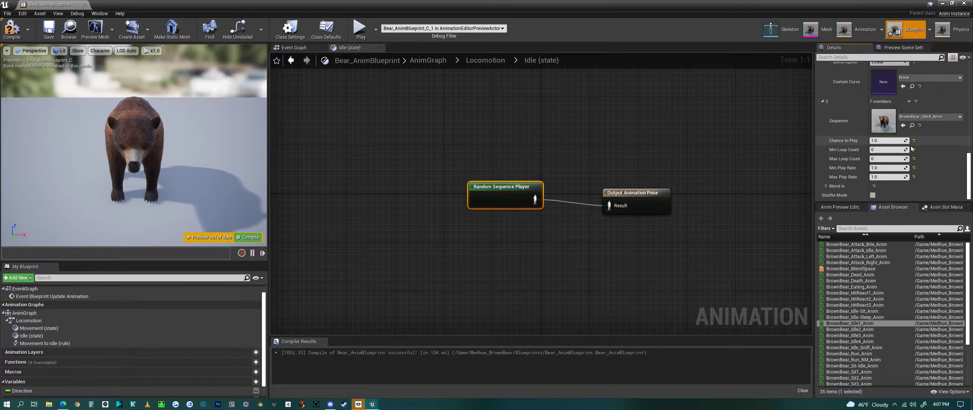
pyautogui.click(826, 187)
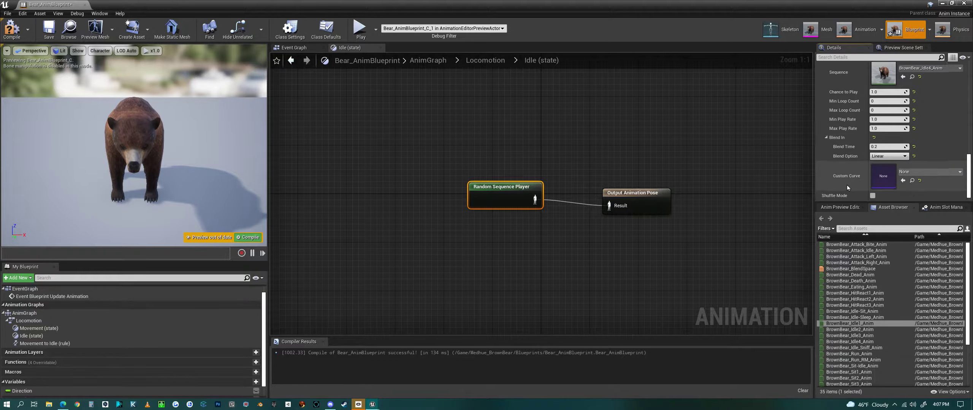
pyautogui.click(889, 147)
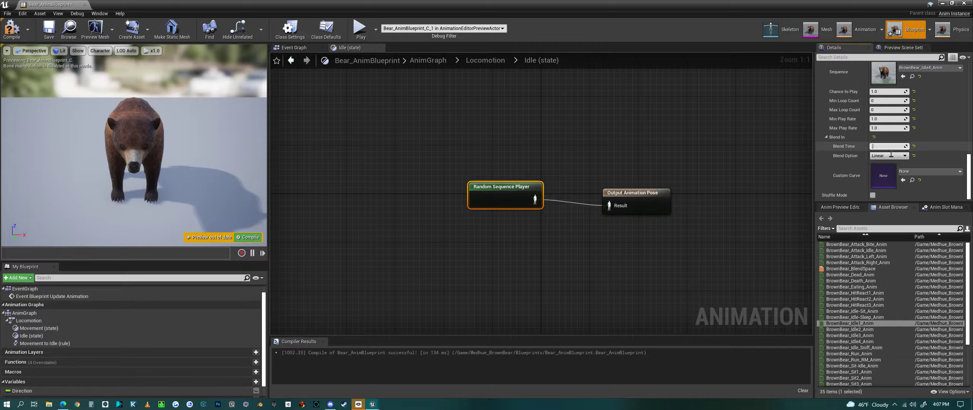
pyautogui.press('Return')
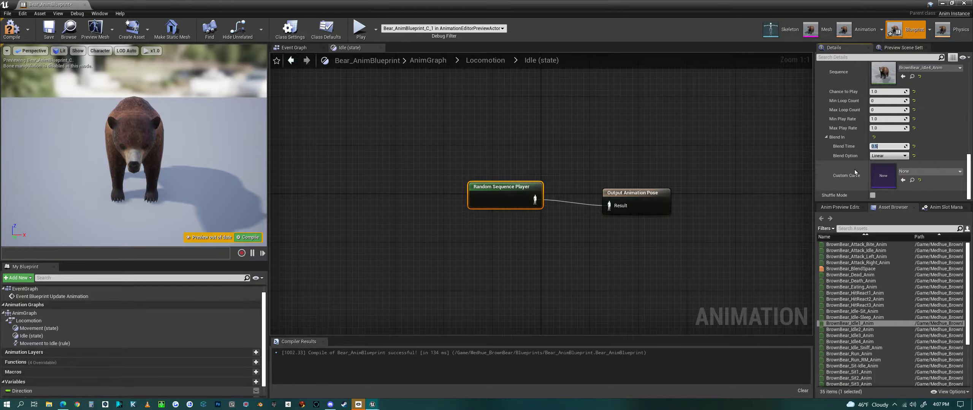
# - Set the Blend In time of entry 0, which plays BrownBear_Idle1_Anim, to 0.5
pyautogui.scroll(10, 854, 173)
pyautogui.scroll(15, 854, 170)
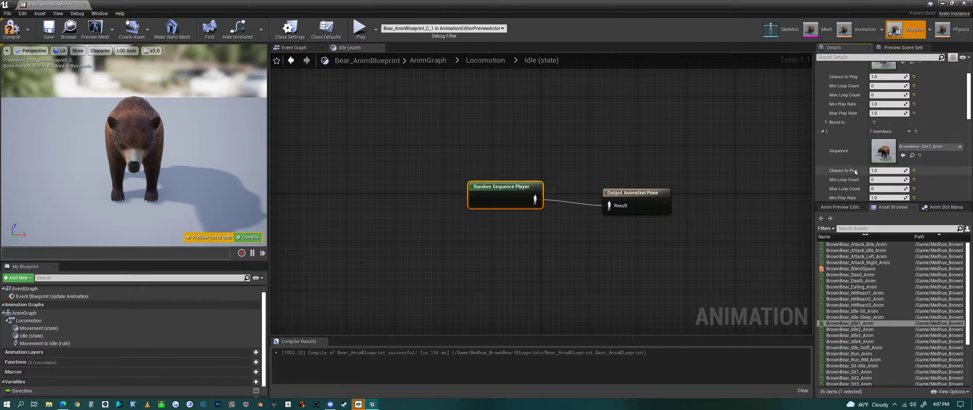
pyautogui.scroll(5, 855, 171)
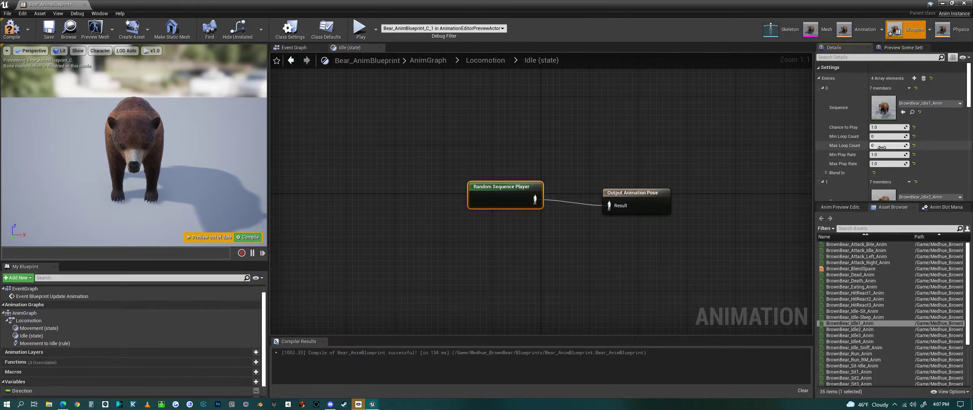
pyautogui.click(826, 172)
pyautogui.scroll(-5, 858, 168)
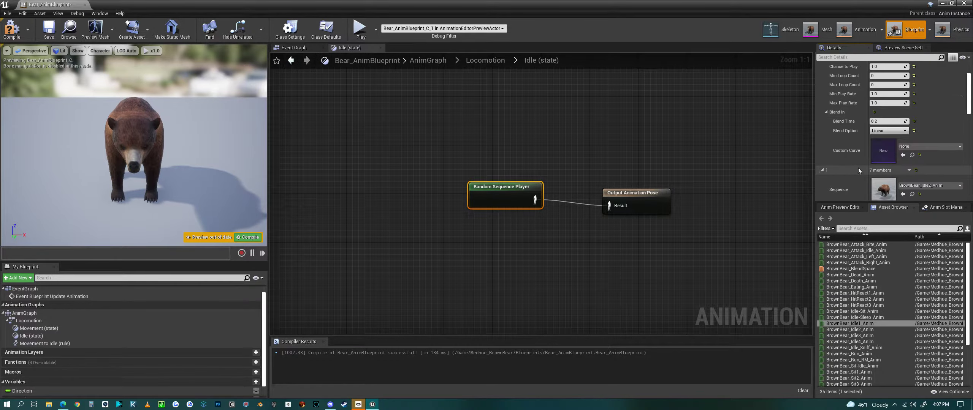
pyautogui.click(893, 123)
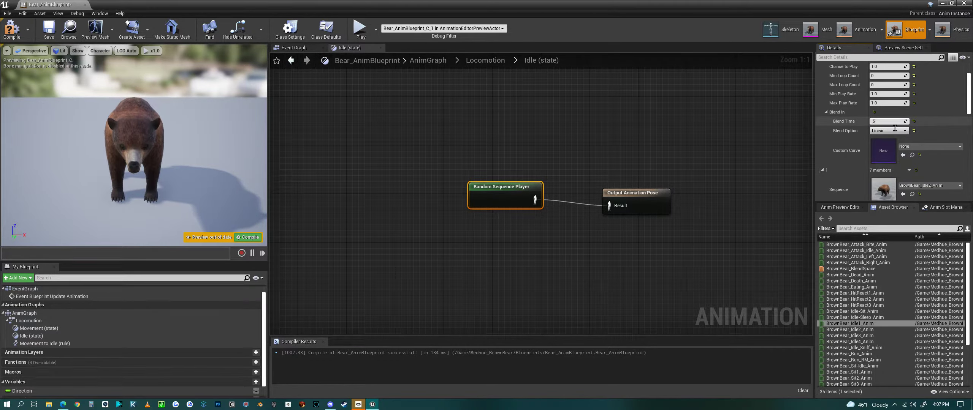
pyautogui.scroll(5, 892, 137)
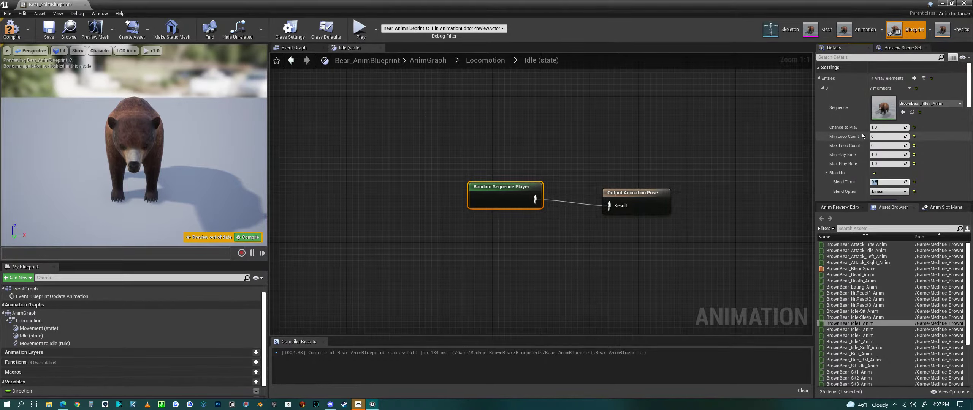
# - Set the Chance to Play of entry 0, which plays BrownBear_Idle1_Anim, to 0.9
pyautogui.moveTo(845, 131)
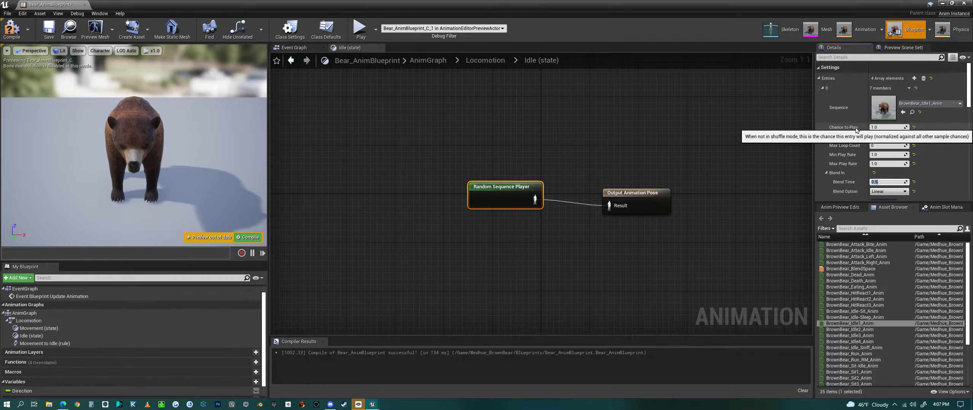
pyautogui.click(896, 128)
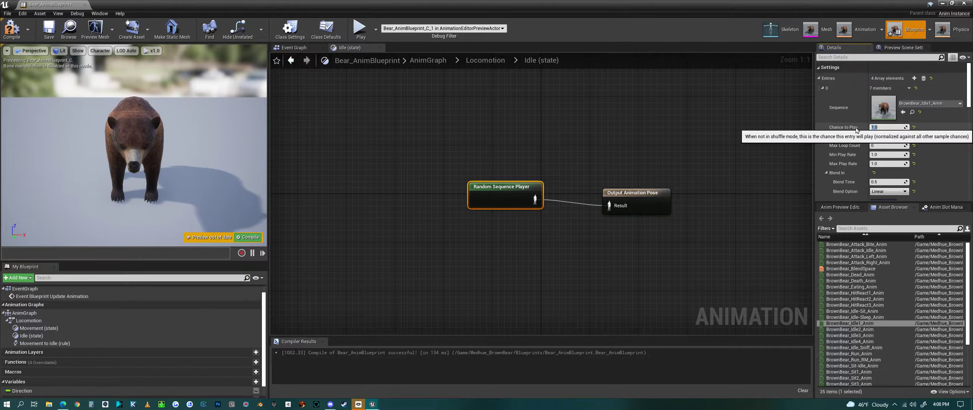
pyautogui.press('Return')
# - Set the Chance to Play of entries 1 and 2, BrownBear_Idle2_Anim and BrownBear_Idle3_Anim, to 0.5 each
pyautogui.scroll(-5, 839, 147)
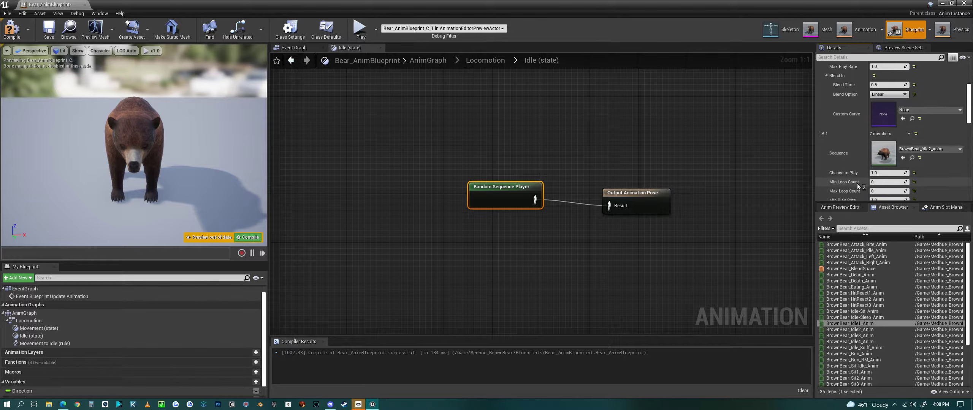
pyautogui.click(888, 137)
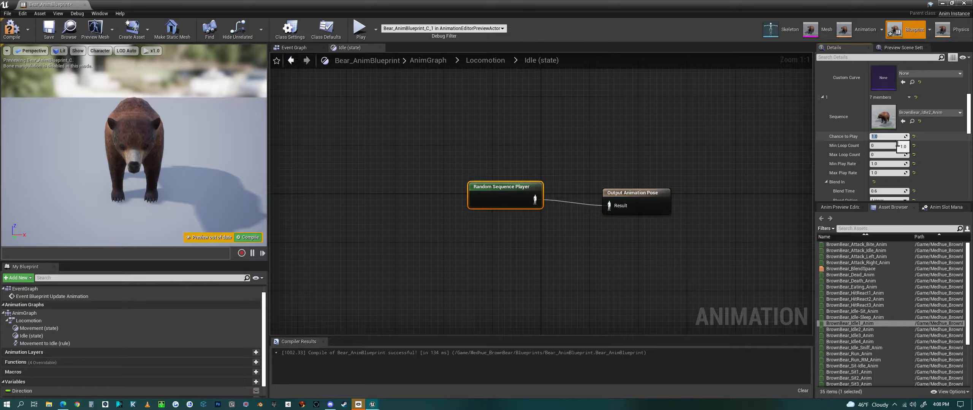
pyautogui.press('BackSpace')
pyautogui.press('Return')
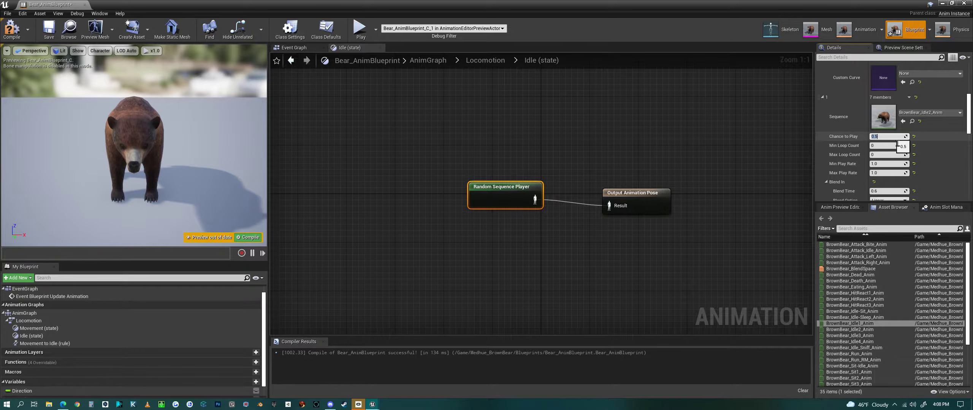
pyautogui.scroll(-5, 898, 152)
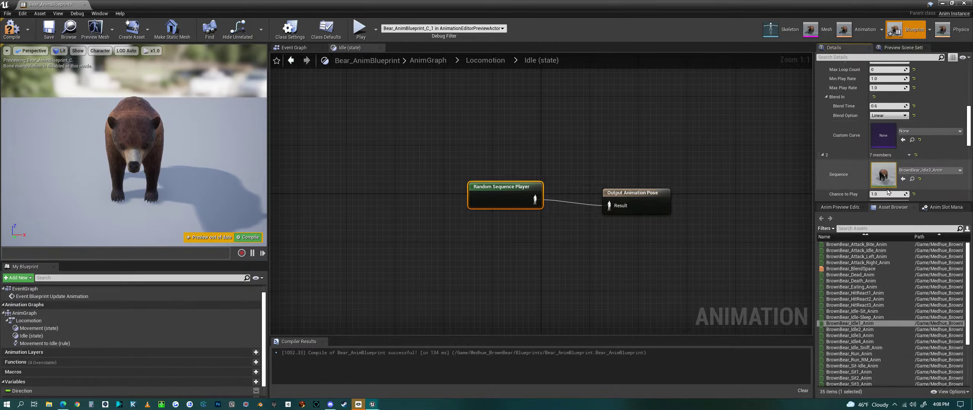
pyautogui.click(887, 193)
pyautogui.write('0.5')
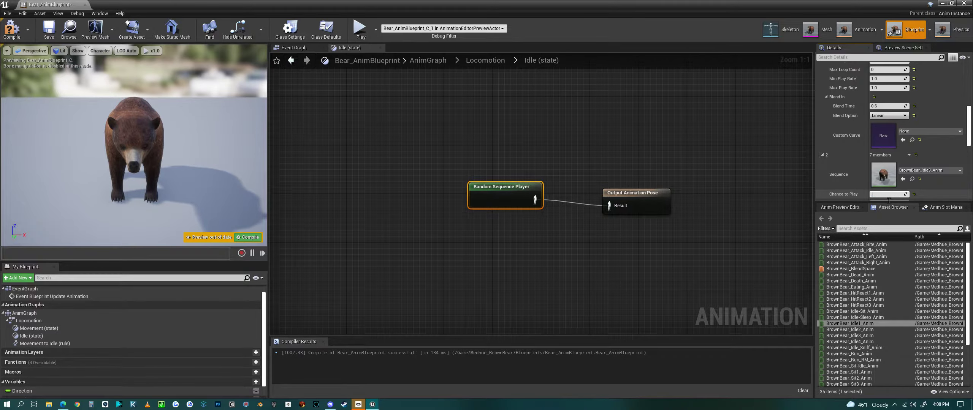
# - Set the Chance to Play of entry 3, which plays BrownBear_Idle4_Anim, to 0.7
pyautogui.scroll(-5, 885, 190)
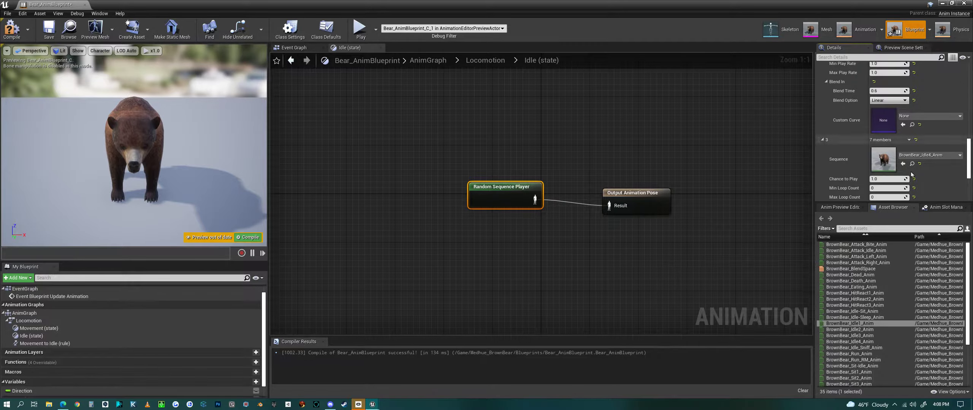
pyautogui.click(892, 180)
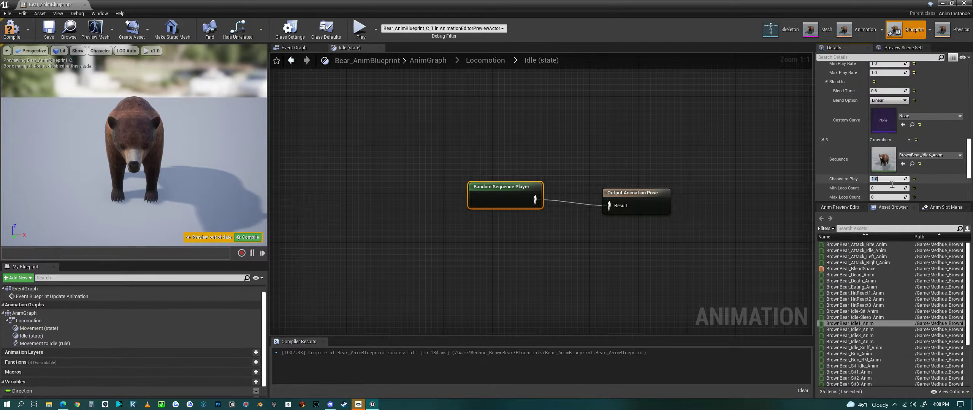
pyautogui.press('BackSpace')
pyautogui.press('Return')
pyautogui.scroll(-3, 849, 135)
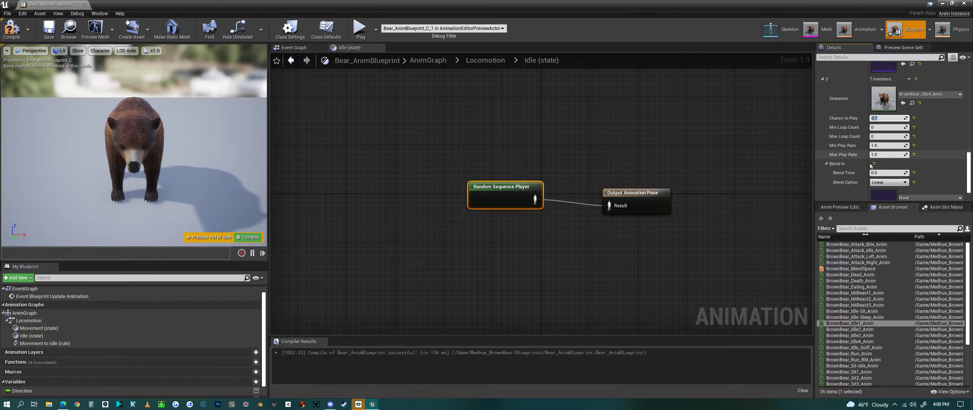
# - Set entry 0, which plays BrownBear_Idle1_Anim, to a Min Loop Count of 2 and a Max Loop Count of 3
pyautogui.scroll(3, 853, 133)
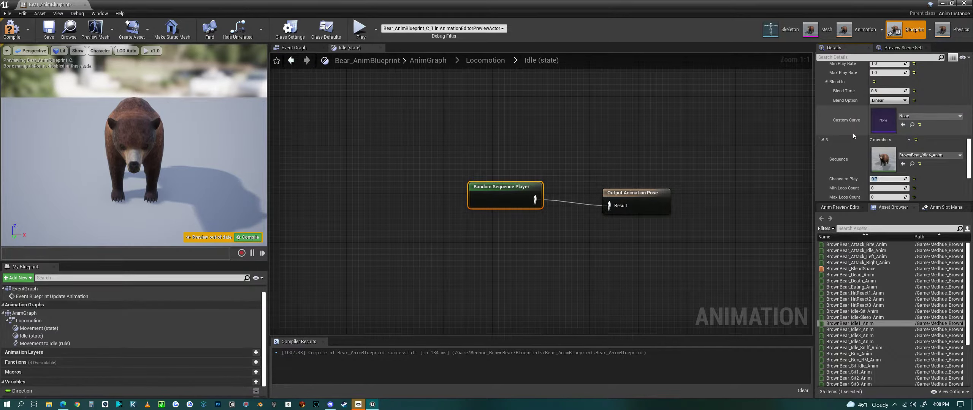
pyautogui.scroll(-3, 852, 133)
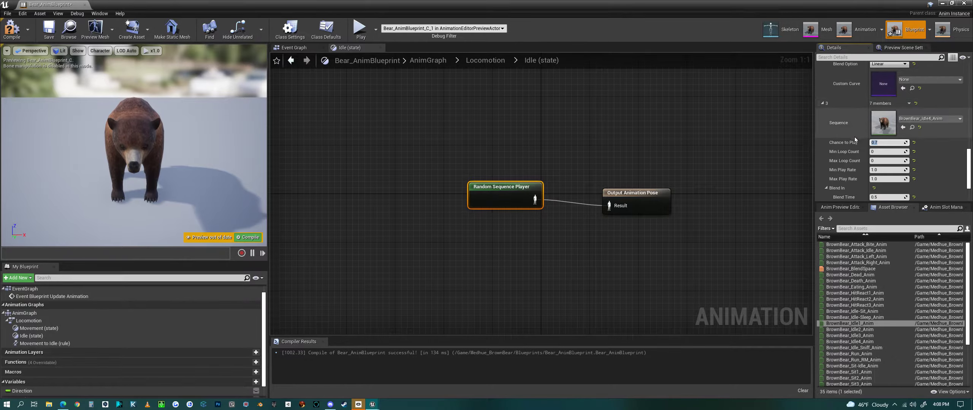
pyautogui.scroll(5, 851, 179)
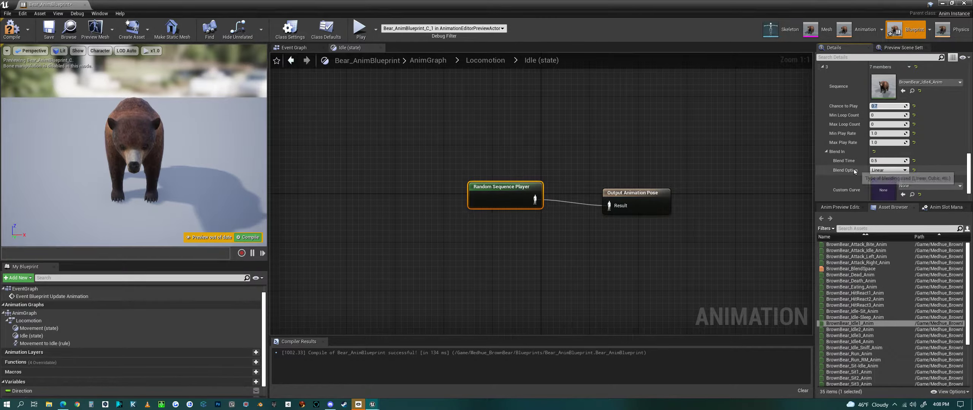
pyautogui.scroll(5, 854, 172)
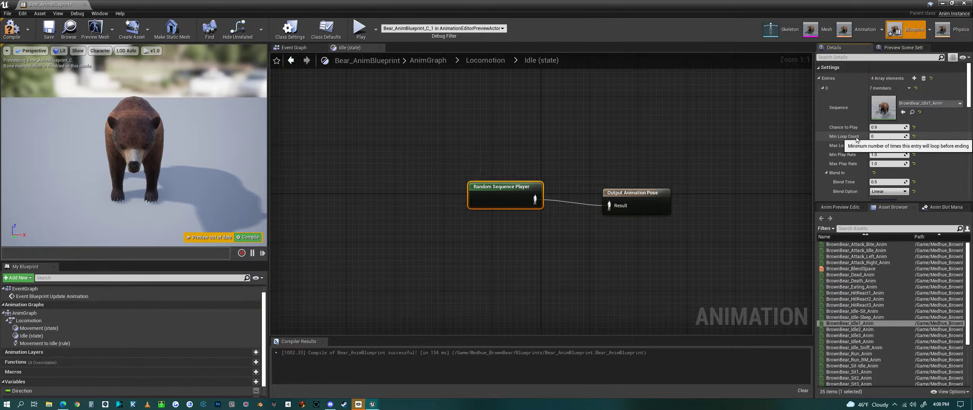
pyautogui.click(887, 138)
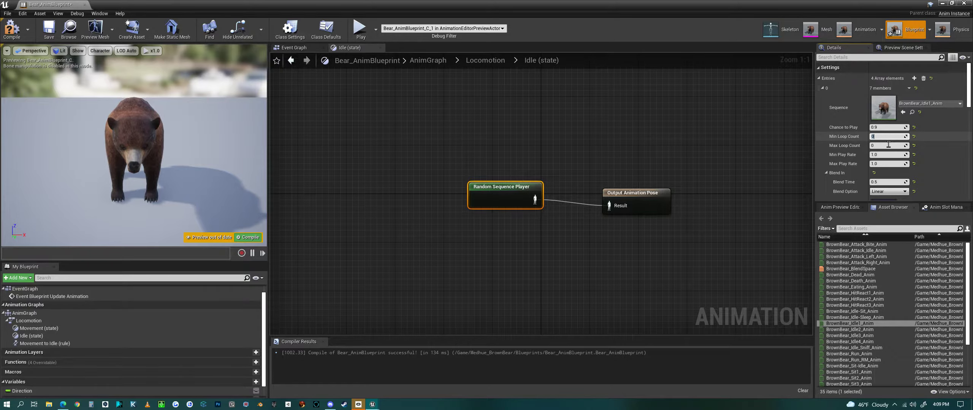
pyautogui.write('1')
pyautogui.write('2')
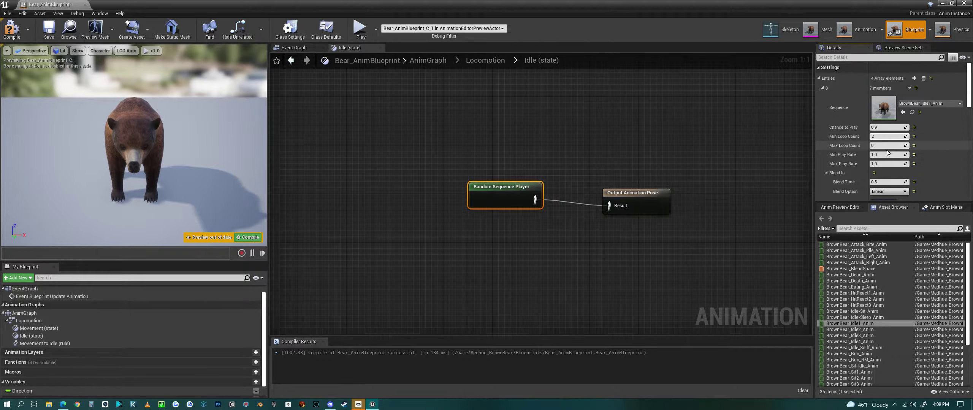
pyautogui.press('Return')
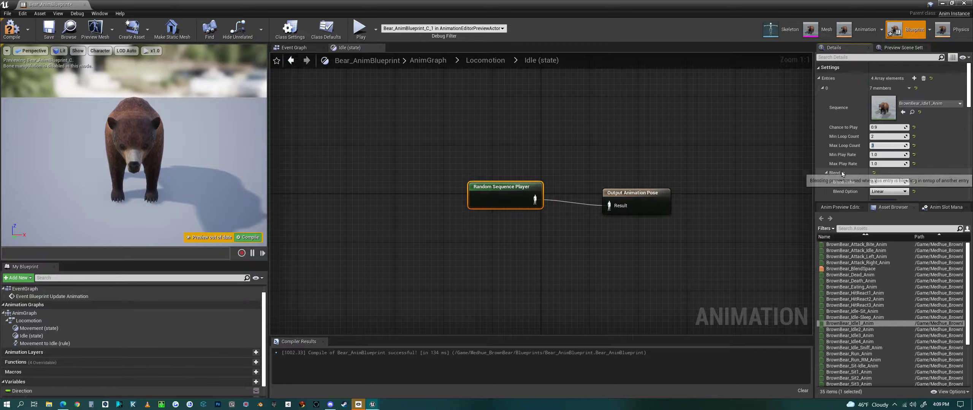
pyautogui.click(885, 166)
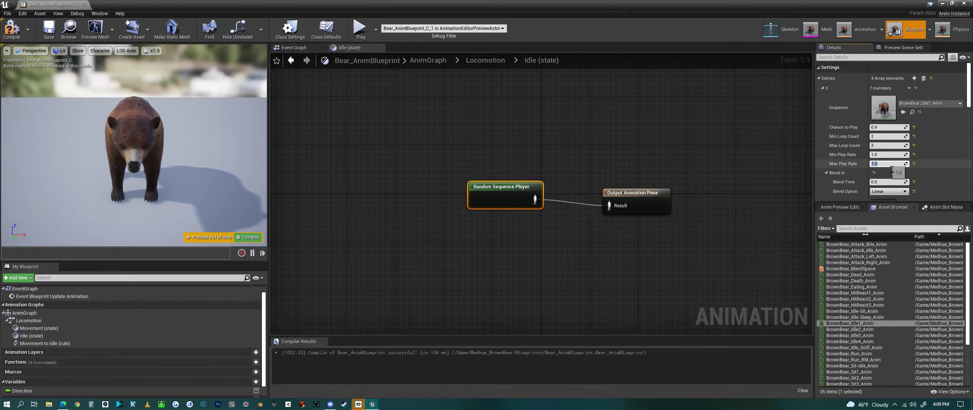
# - Set the Min Loop Count of entry 3, which plays BrownBear_Idle4_Anim, to 1 and open its Max Loop Count for editing
pyautogui.scroll(-3, 889, 170)
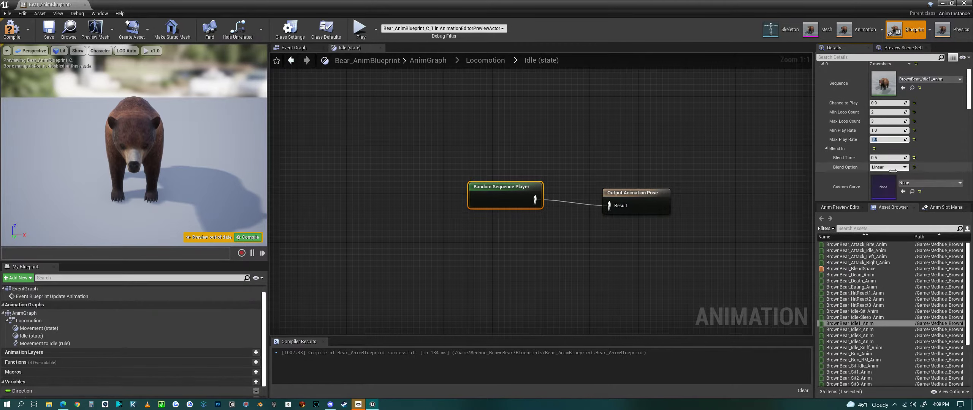
pyautogui.scroll(-2, 889, 184)
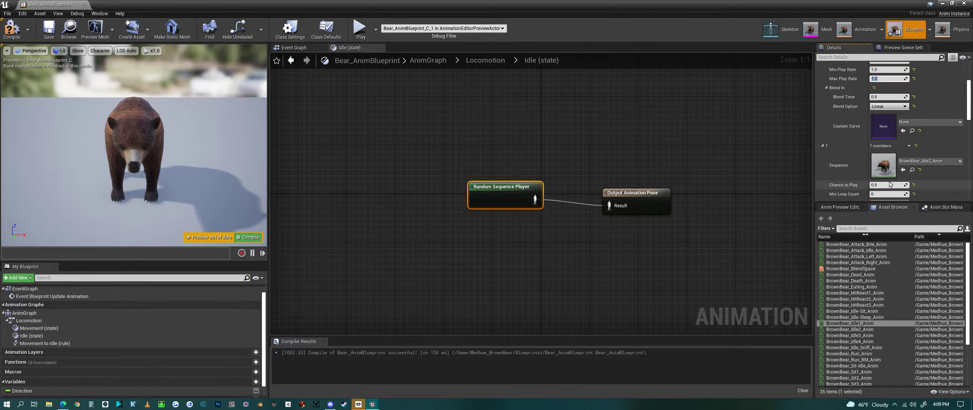
pyautogui.scroll(-2, 891, 171)
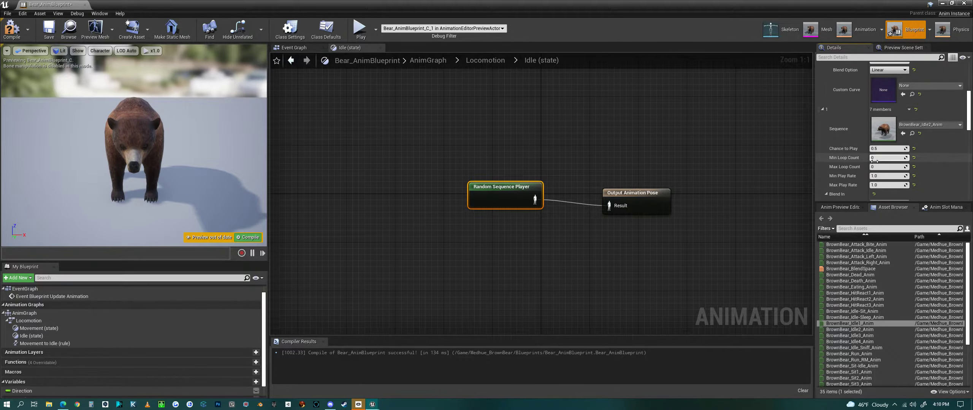
pyautogui.click(889, 158)
pyautogui.scroll(-8, 887, 163)
pyautogui.scroll(-5, 886, 162)
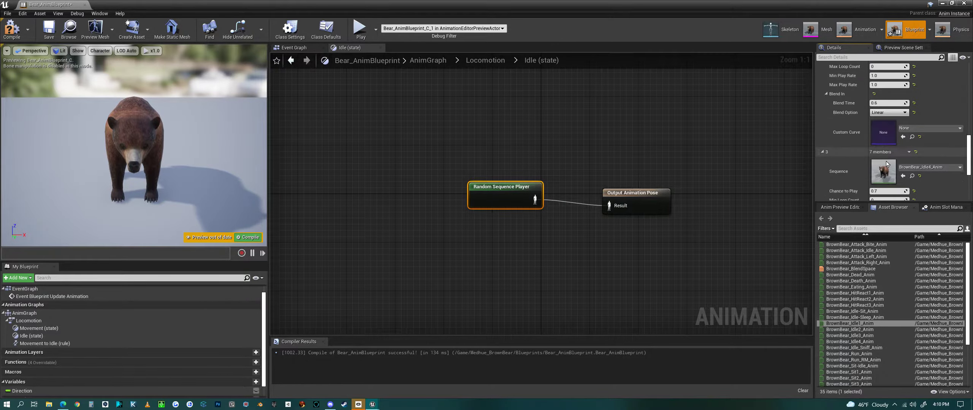
pyautogui.click(887, 152)
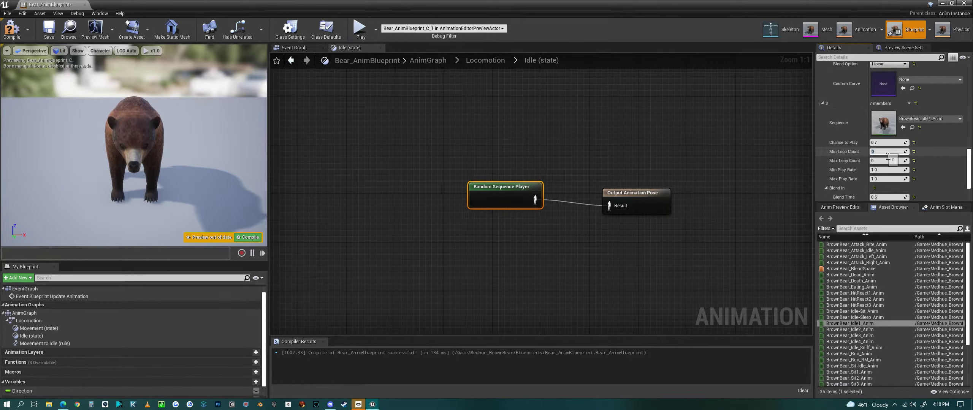
pyautogui.write('1')
pyautogui.click(886, 162)
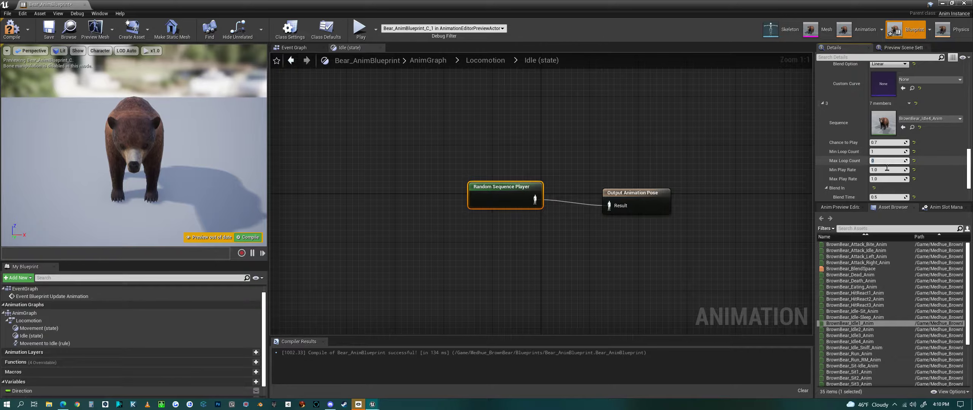
# - Compile the bear animation blueprint with the updated Random Sequence Player entries
pyautogui.scroll(5, 891, 165)
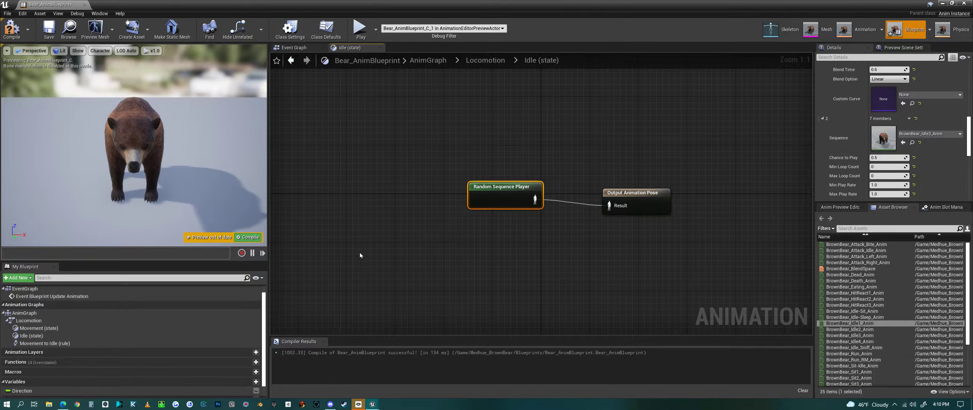
pyautogui.click(249, 238)
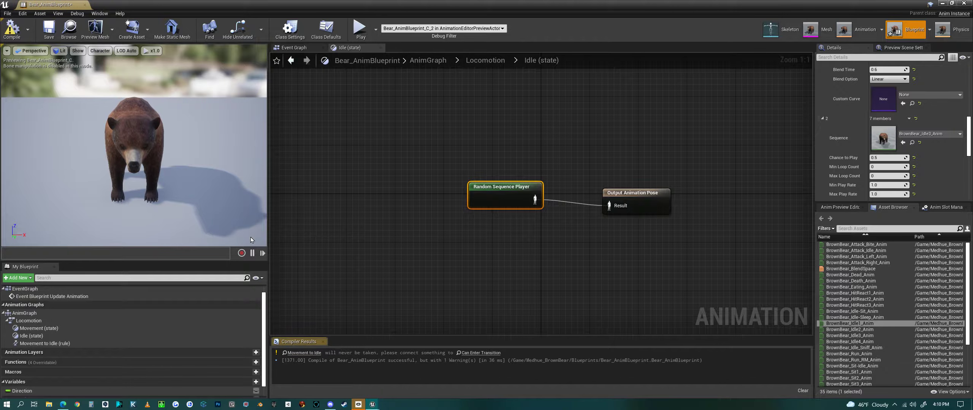
# - Set the blend duration of the Movement to Idle transition in the Locomotion state machine to 0.6
pyautogui.click(315, 353)
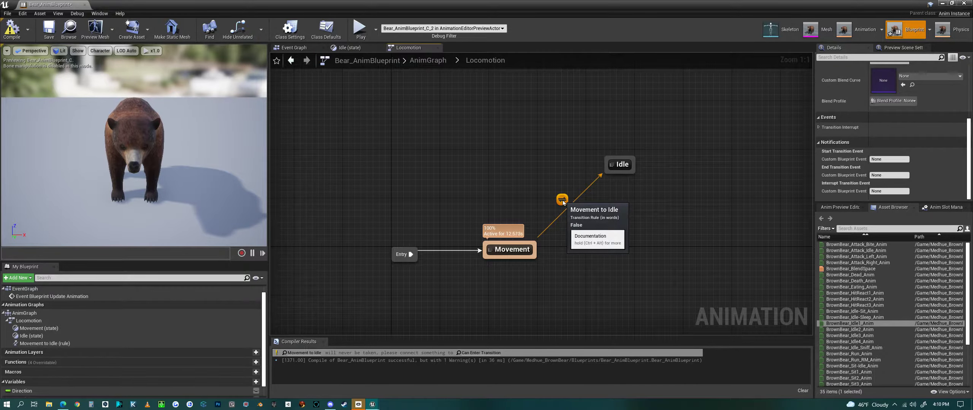
pyautogui.scroll(4, 856, 153)
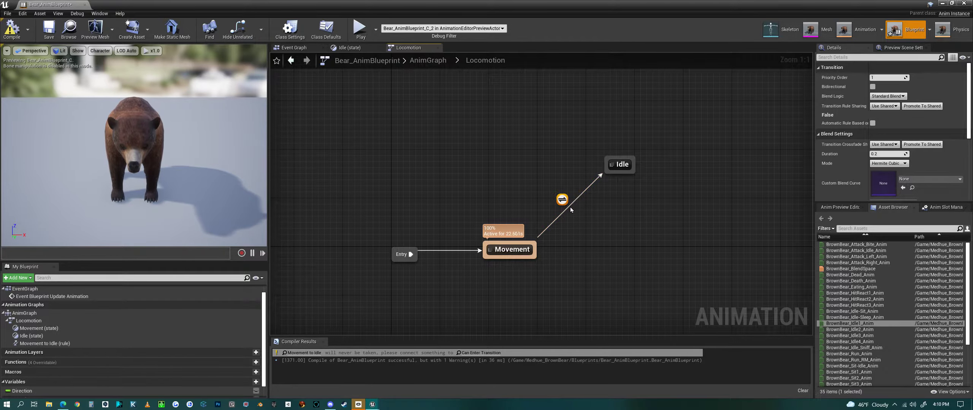
pyautogui.click(891, 155)
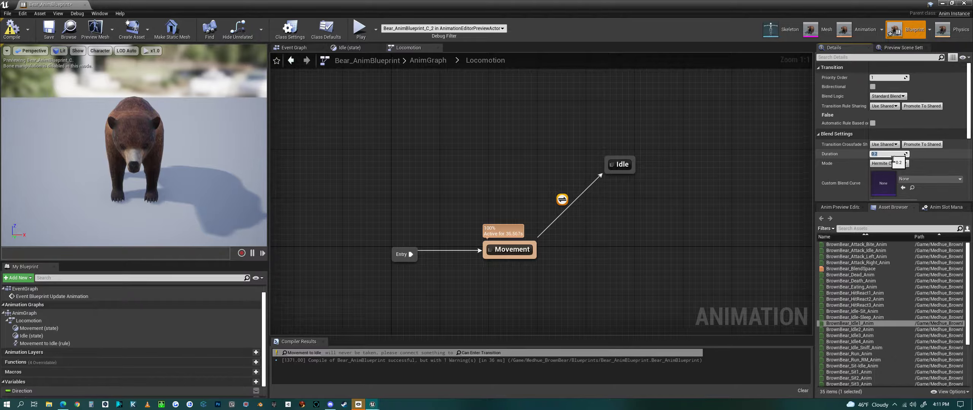
pyautogui.write('.6')
pyautogui.press('Return')
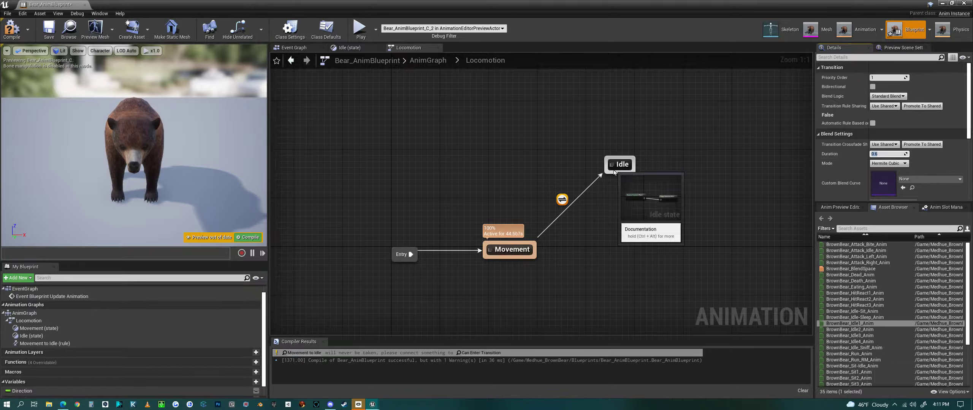
# - Add a return transition from Idle to Movement and set its blend duration to 0.35
pyautogui.moveTo(625, 175); pyautogui.dragTo(536, 248)
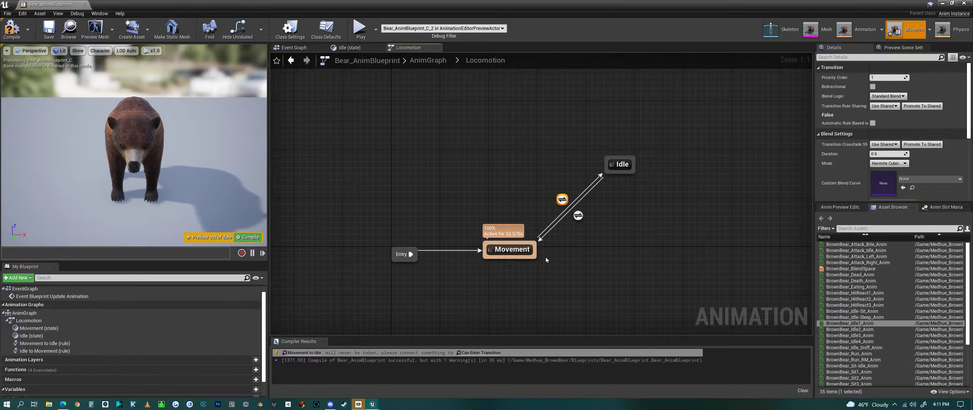
pyautogui.click(578, 215)
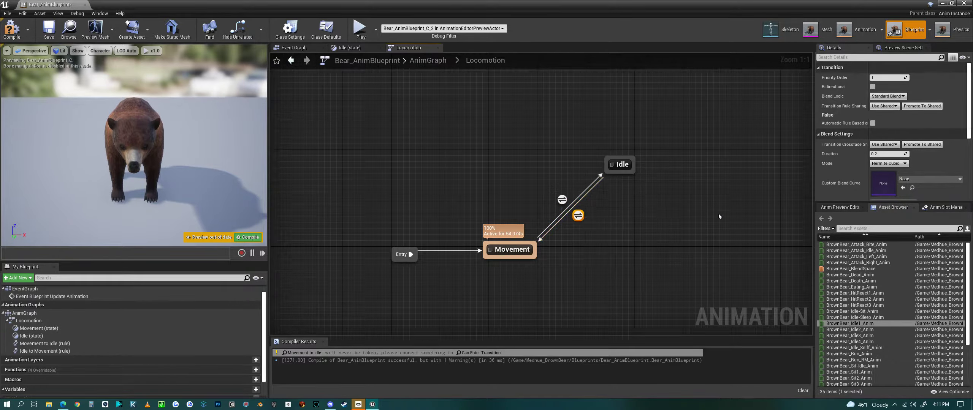
pyautogui.click(889, 155)
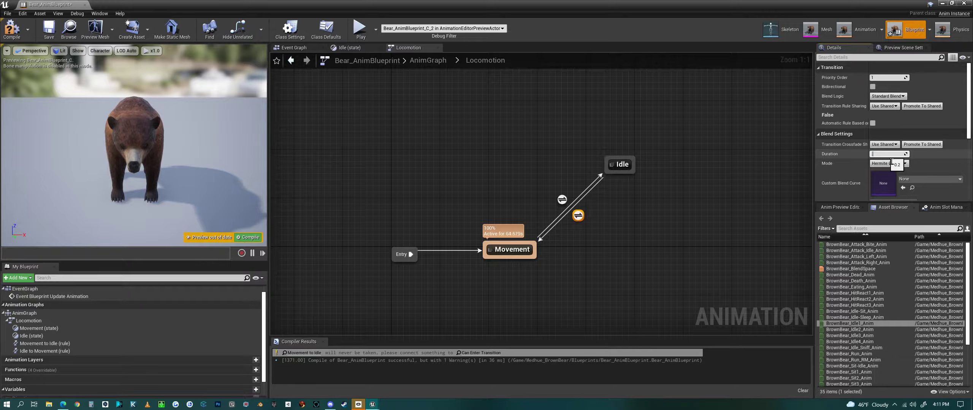
pyautogui.write('3')
pyautogui.press('Return')
pyautogui.write('.')
pyautogui.press('Return')
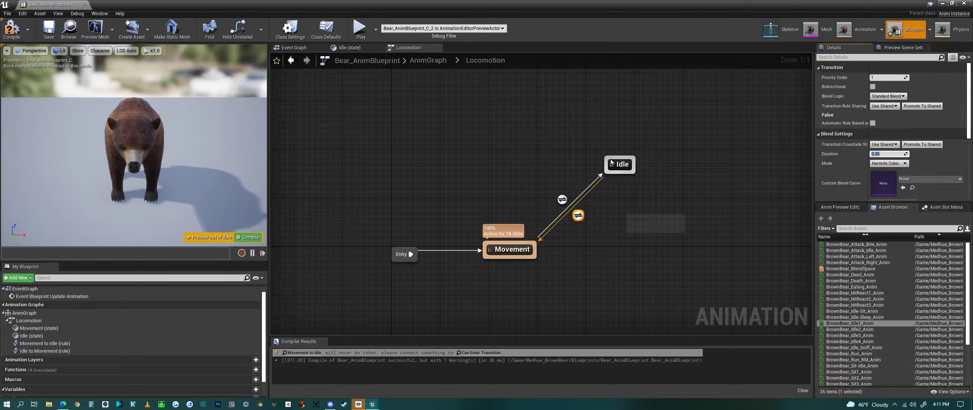
# - Add a state named TurnLeft with a transition from Idle, and place it above and to the left of Idle
pyautogui.moveTo(608, 158)
pyautogui.mouseDown()
pyautogui.moveTo(561, 117)
pyautogui.moveTo(618, 165)
pyautogui.mouseUp()
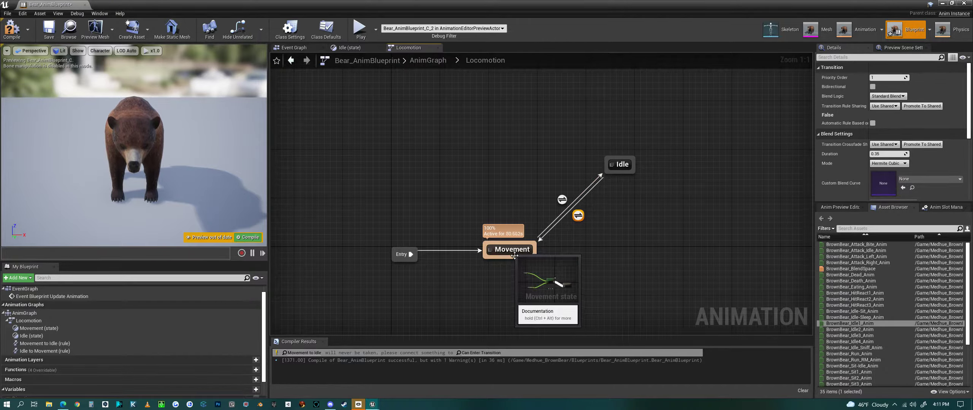
pyautogui.click(515, 255)
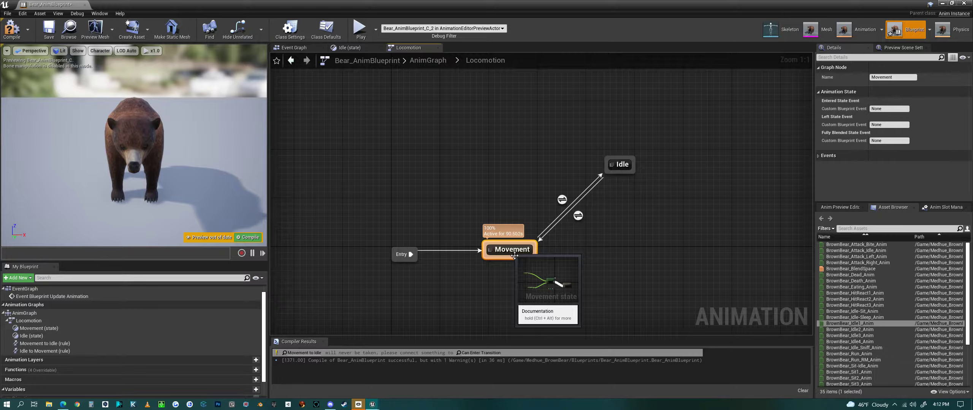
pyautogui.moveTo(610, 169); pyautogui.dragTo(555, 129)
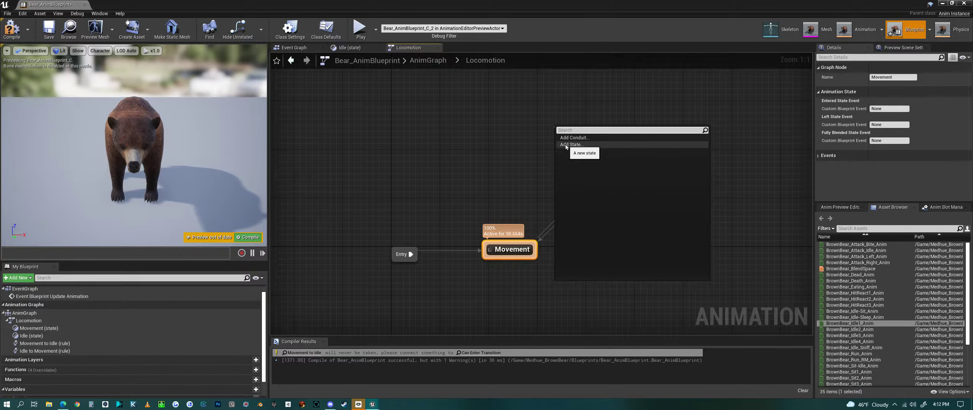
pyautogui.click(566, 144)
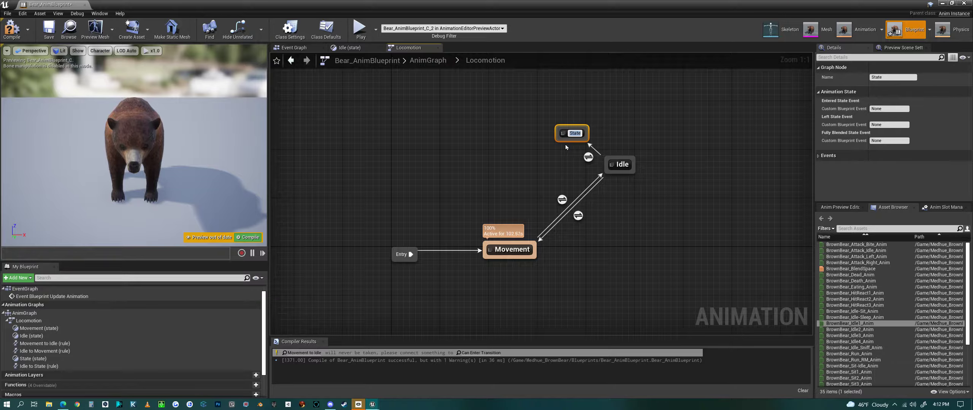
pyautogui.write('TurnLeft')
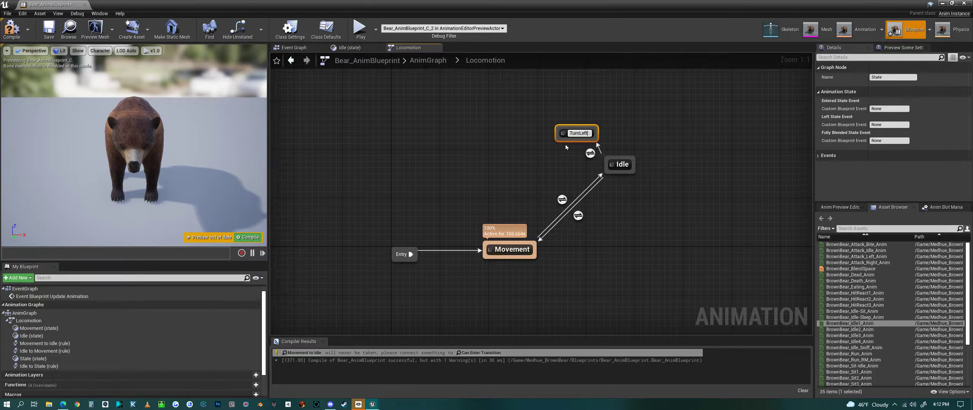
pyautogui.press('Return')
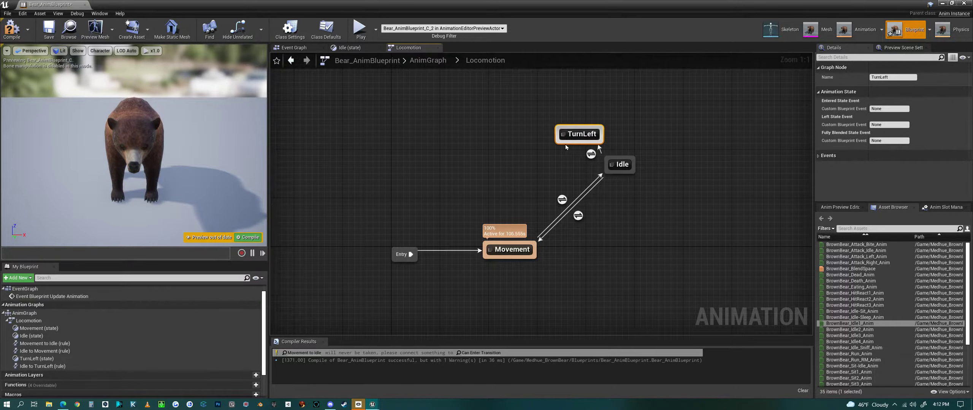
pyautogui.moveTo(573, 136); pyautogui.dragTo(524, 113)
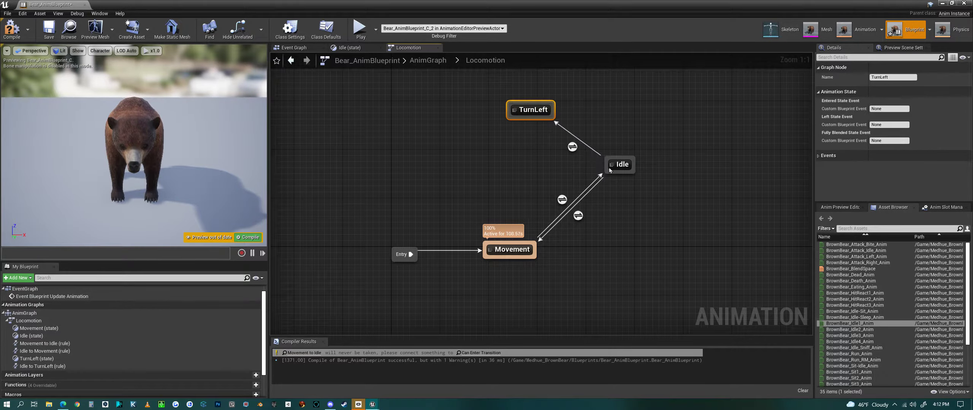
# - Add a state named TurnRight with a transition from Idle, and place it below and to the right of Idle
pyautogui.moveTo(650, 176); pyautogui.dragTo(705, 171)
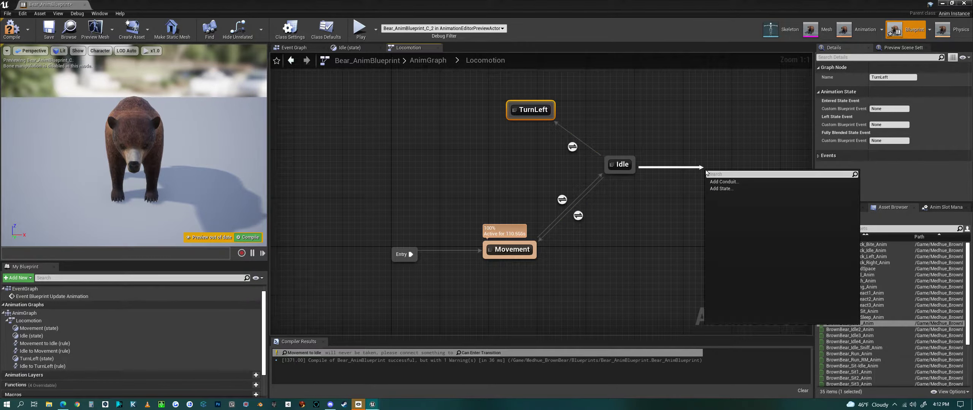
pyautogui.click(718, 181)
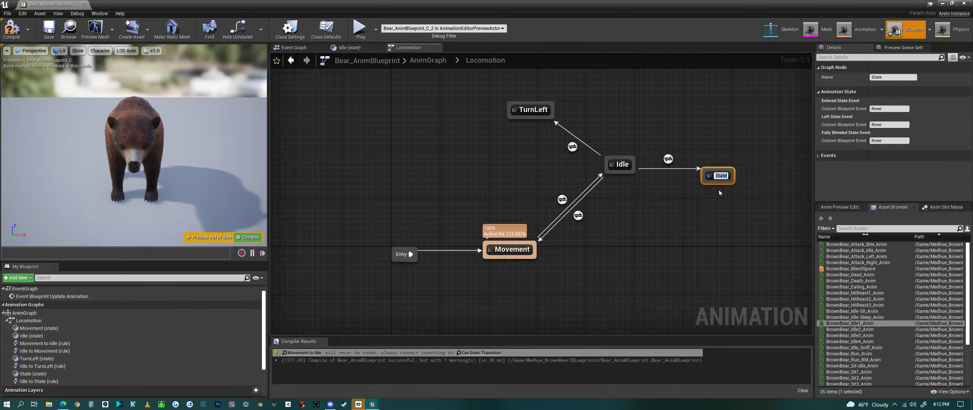
pyautogui.write('TurnRight')
pyautogui.press('Return')
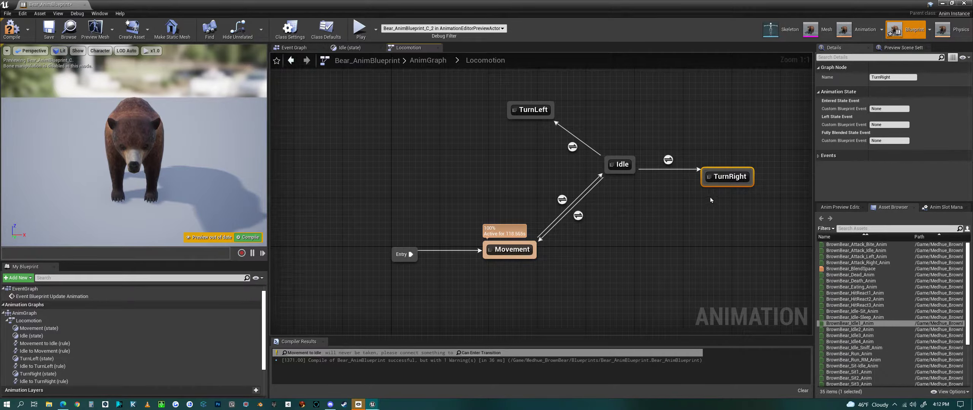
pyautogui.moveTo(724, 178); pyautogui.dragTo(712, 203)
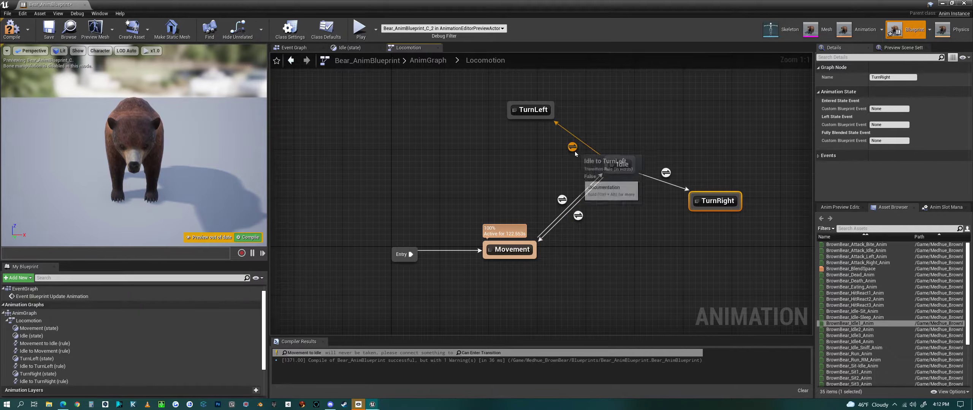
# - Set the blend duration of both the Idle to TurnLeft and Idle to TurnRight transitions to 0.5
pyautogui.click(573, 148)
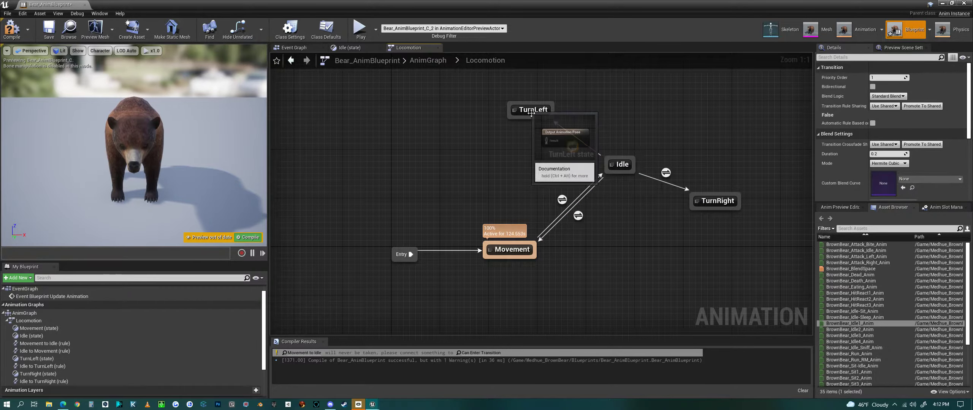
pyautogui.click(891, 154)
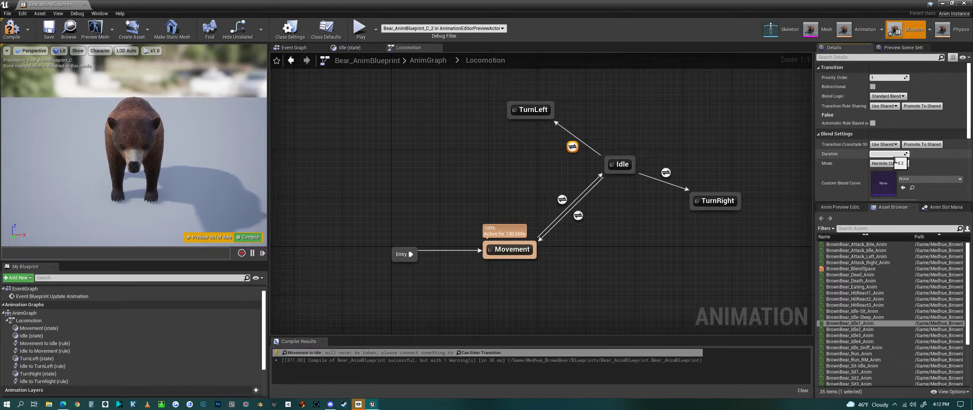
pyautogui.write('0.5')
pyautogui.click(664, 175)
pyautogui.click(666, 173)
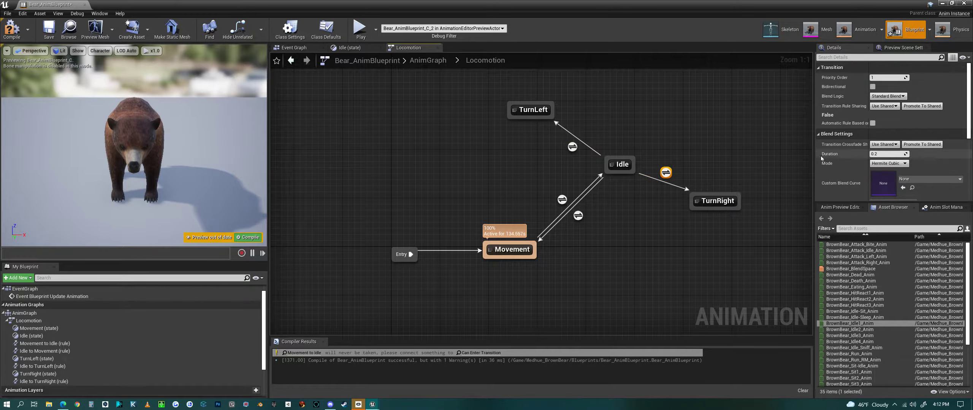
pyautogui.click(883, 155)
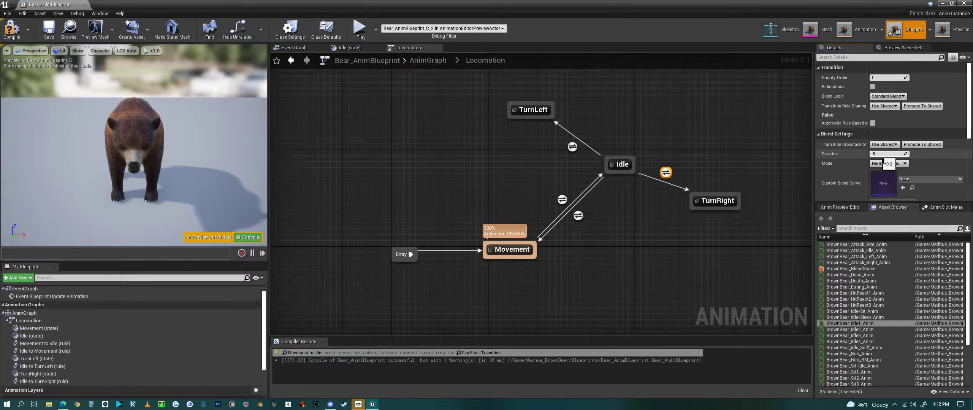
# - Feed BrownBear_Turn_Left_Anim into the TurnLeft state's Output Animation Pose and compile the blueprint
pyautogui.doubleClick(537, 117)
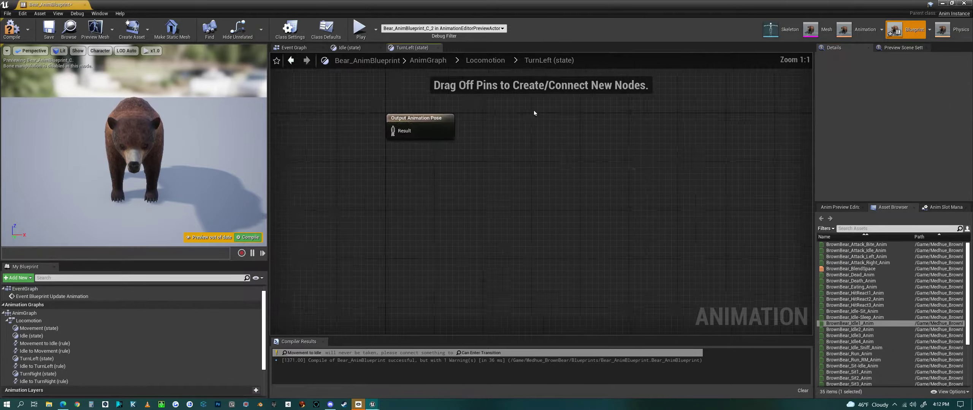
pyautogui.scroll(-4, 868, 347)
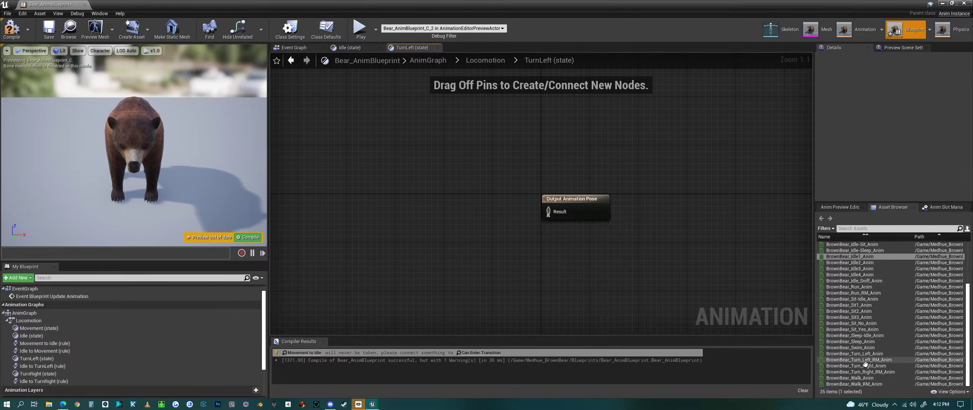
pyautogui.moveTo(851, 354); pyautogui.dragTo(427, 211)
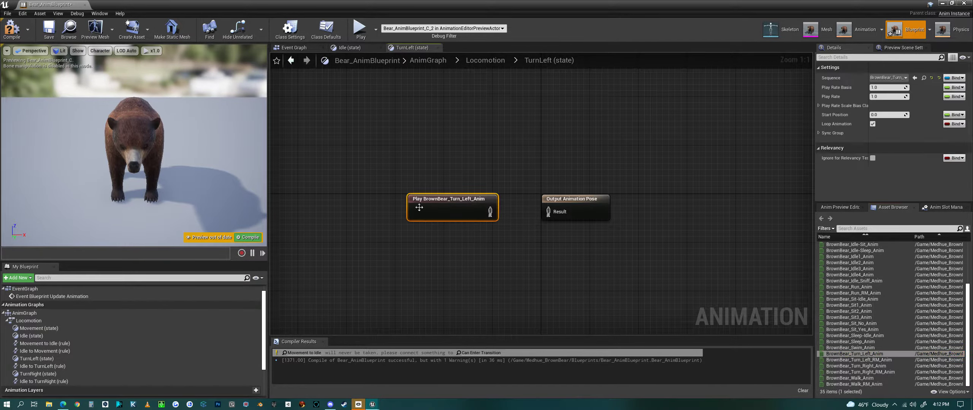
pyautogui.moveTo(489, 212); pyautogui.dragTo(553, 214)
pyautogui.click(253, 239)
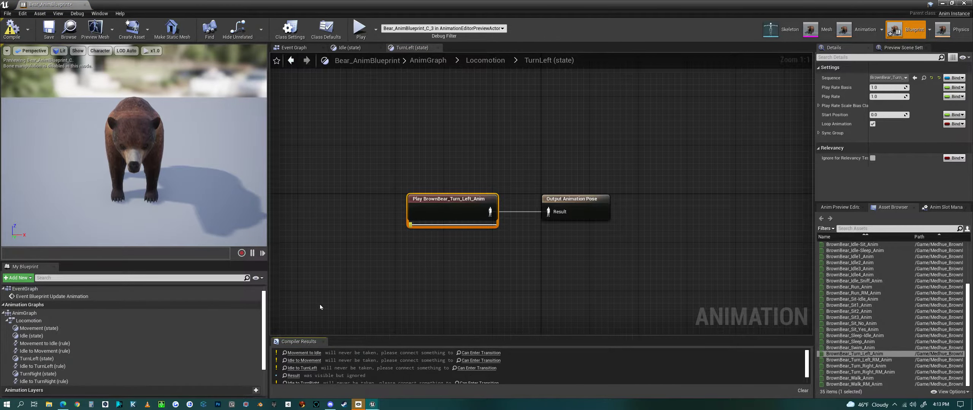
# - Feed BrownBear_Turn_Right_Anim into the TurnRight state's Output Animation Pose and compile the blueprint
pyautogui.click(485, 61)
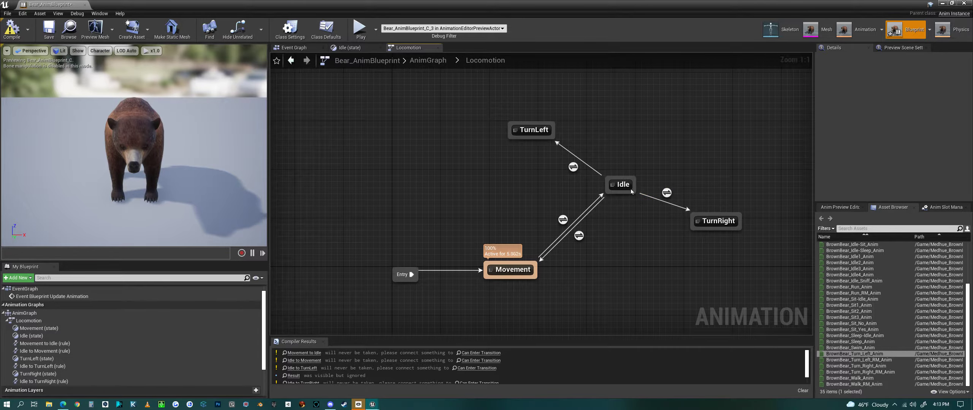
pyautogui.doubleClick(718, 221)
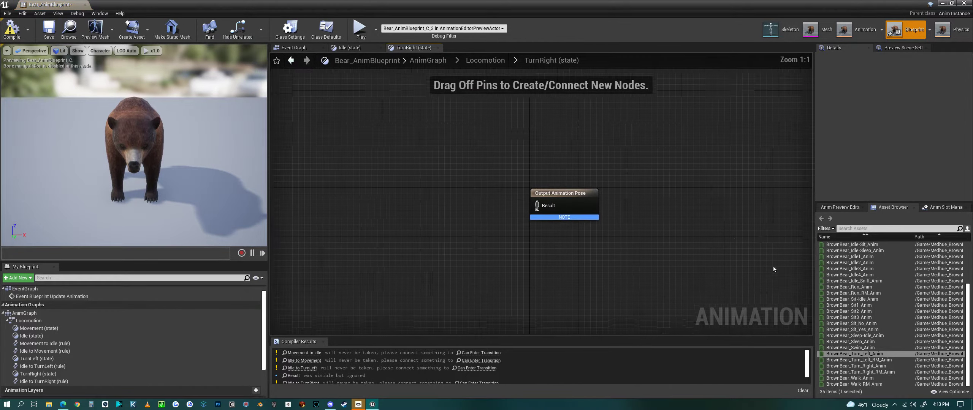
pyautogui.click(861, 366)
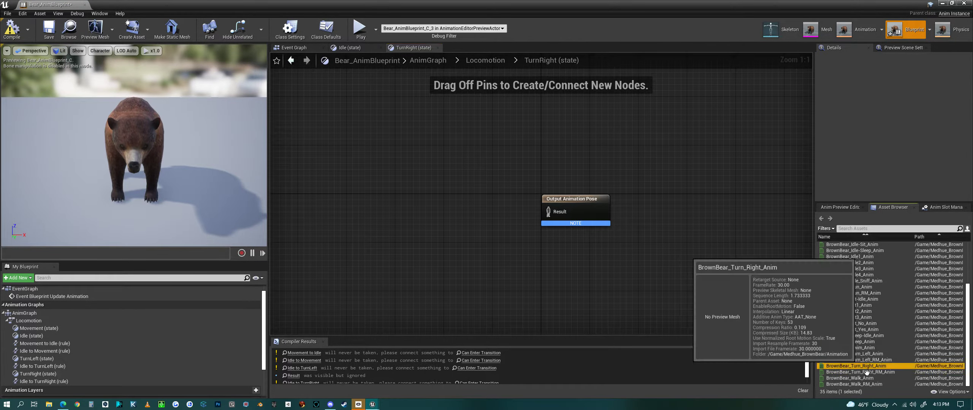
pyautogui.moveTo(867, 371); pyautogui.dragTo(397, 198)
pyautogui.click(437, 199)
pyautogui.moveTo(480, 211); pyautogui.dragTo(548, 212)
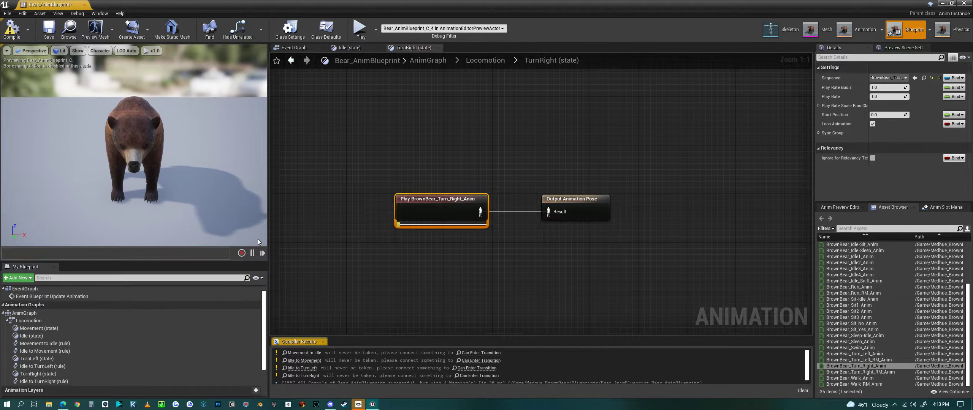
pyautogui.click(256, 239)
# - Open the Idle to TurnLeft transition rule in the Locomotion state machine to view it, and return to the state graph
pyautogui.click(486, 60)
pyautogui.moveTo(528, 285); pyautogui.dragTo(535, 299, button='right')
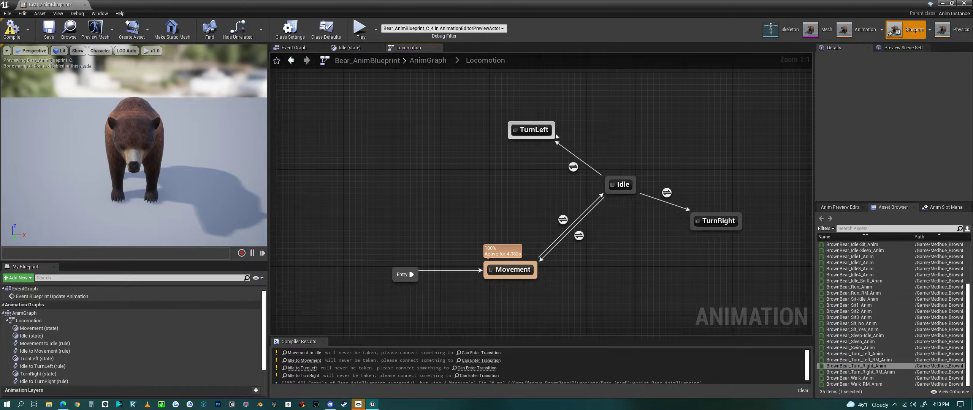
pyautogui.click(573, 167)
pyautogui.doubleClick(574, 167)
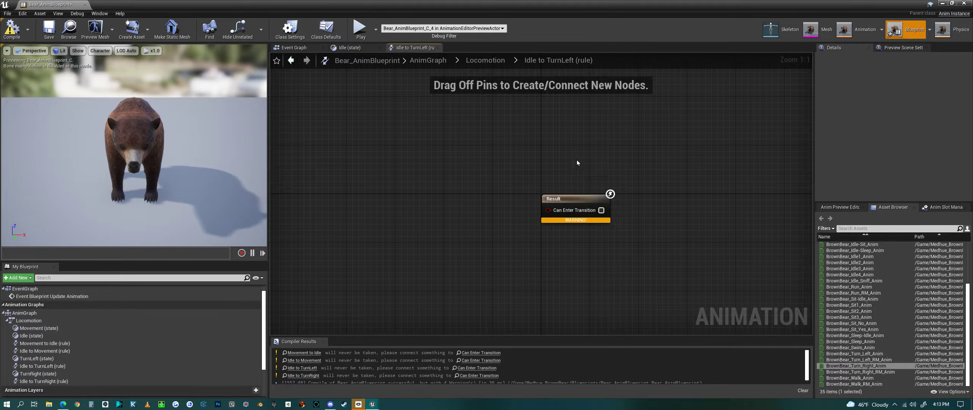
pyautogui.click(486, 60)
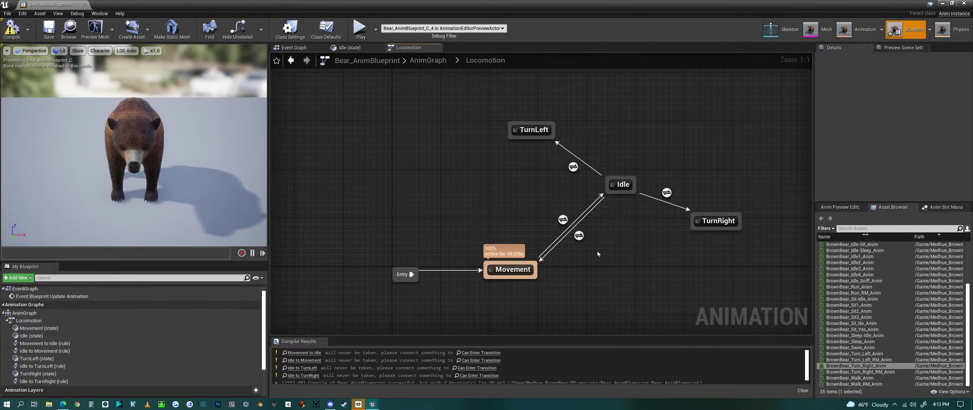
# - Open the Idle to Movement transition rule, move its Result node further right, and compile the blueprint
pyautogui.doubleClick(578, 236)
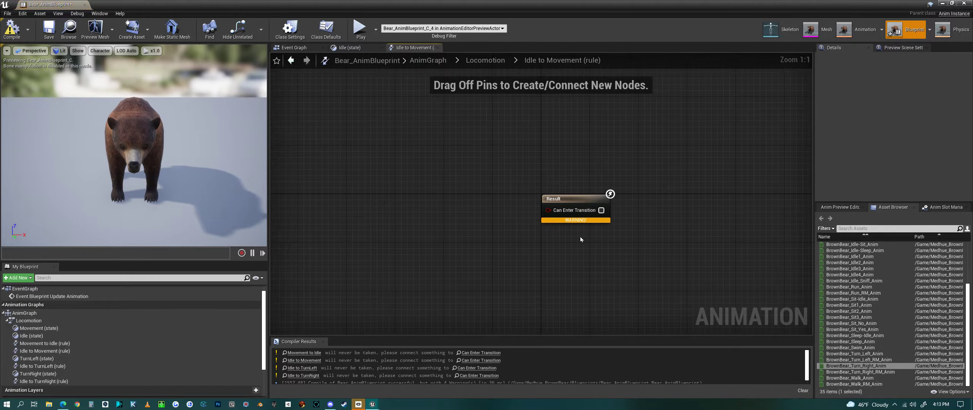
pyautogui.moveTo(582, 195); pyautogui.dragTo(625, 195)
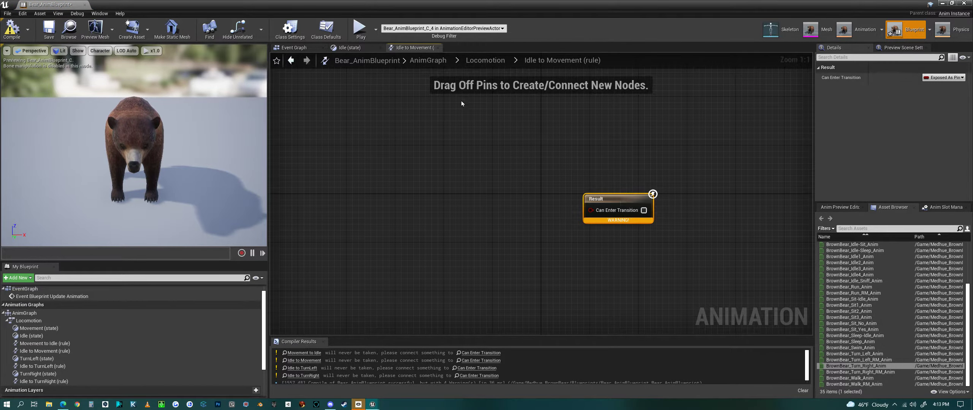
pyautogui.click(482, 61)
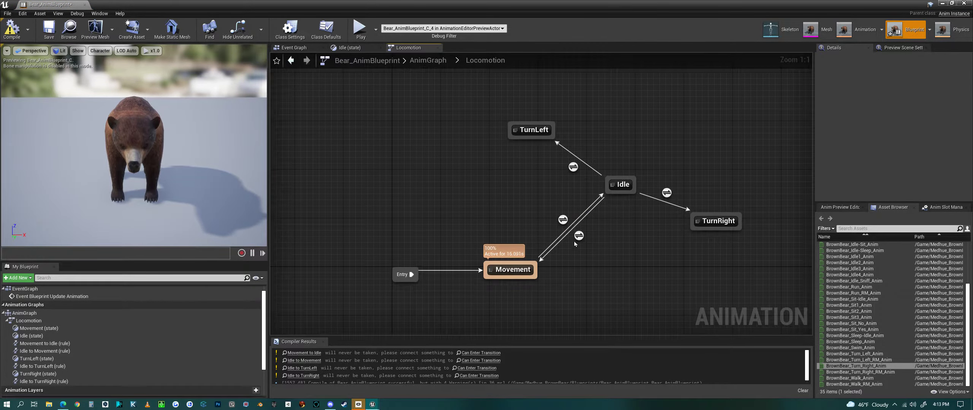
pyautogui.doubleClick(579, 236)
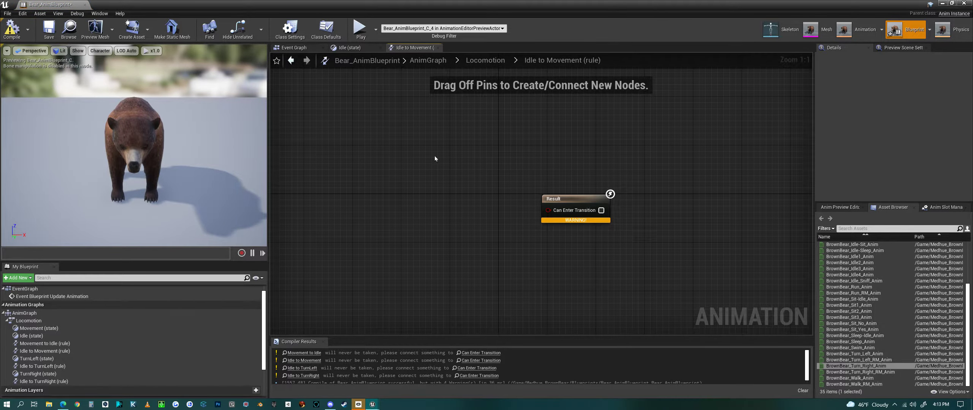
pyautogui.moveTo(570, 199); pyautogui.dragTo(643, 193)
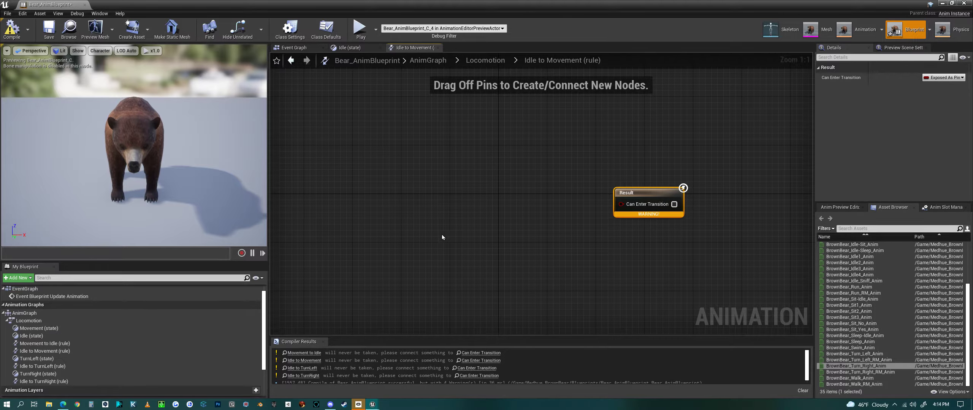
pyautogui.click(3, 313)
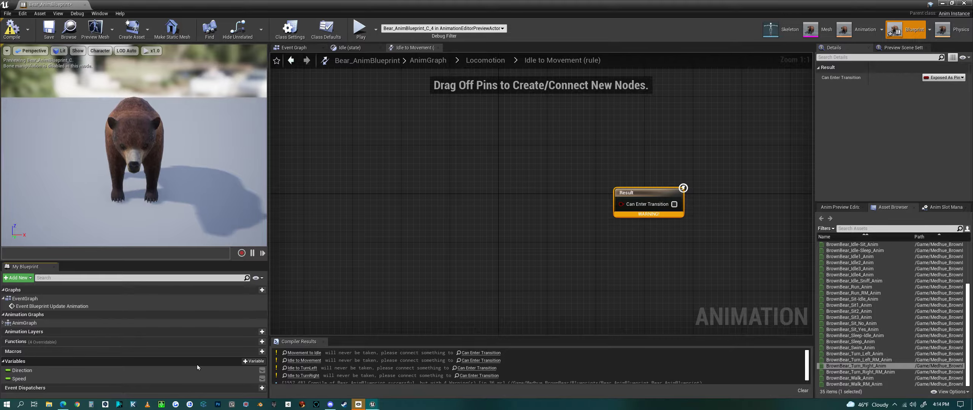
pyautogui.click(8, 34)
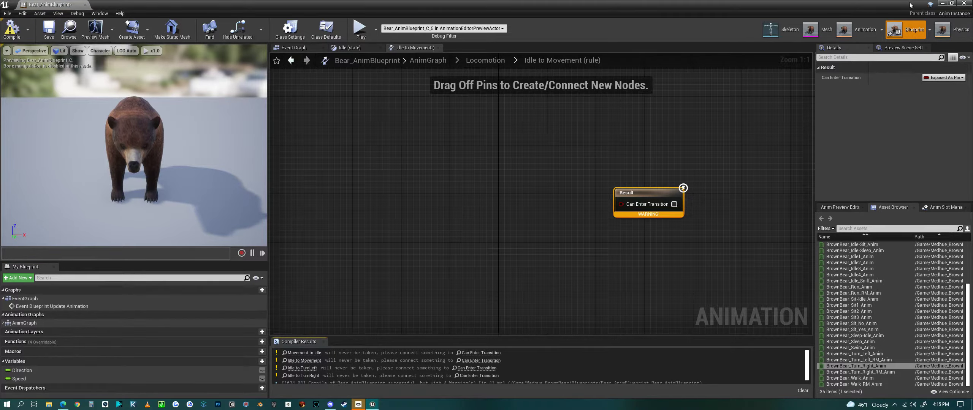
# - Examine the Event Graph of BrownBear_Blueprint and the enumerator list of BrownBear_Enum from the Blueprints folder
pyautogui.click(943, 4)
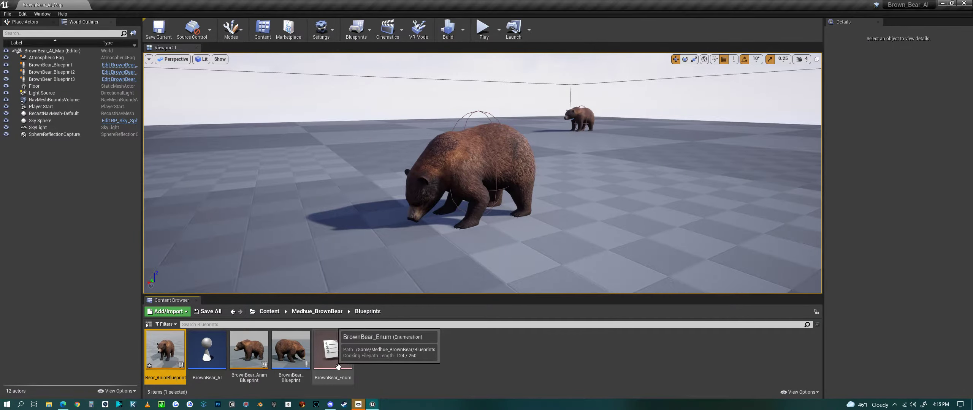
pyautogui.click(299, 359)
pyautogui.doubleClick(299, 359)
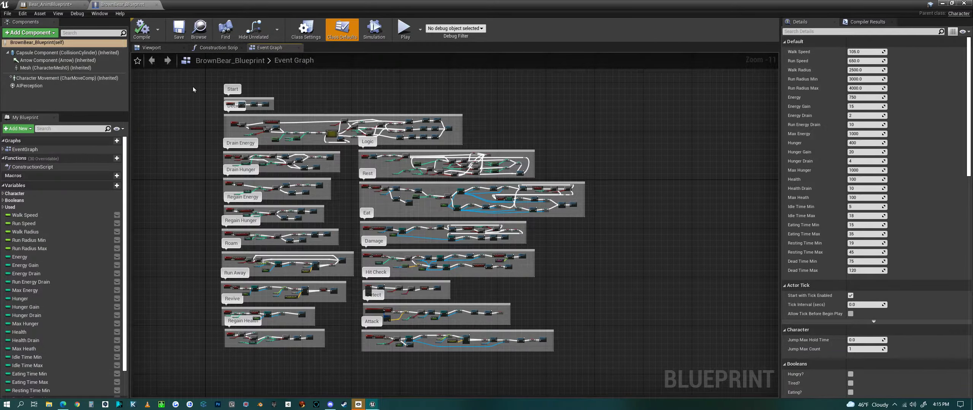
pyautogui.moveTo(193, 89); pyautogui.dragTo(631, 376)
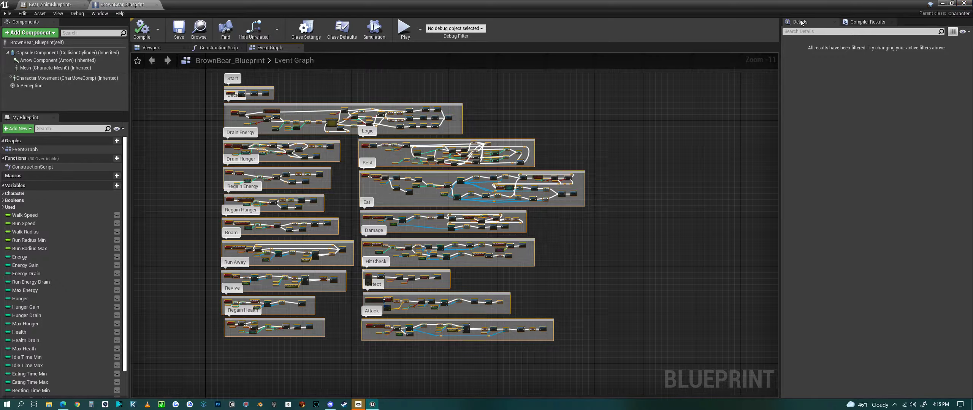
pyautogui.click(943, 4)
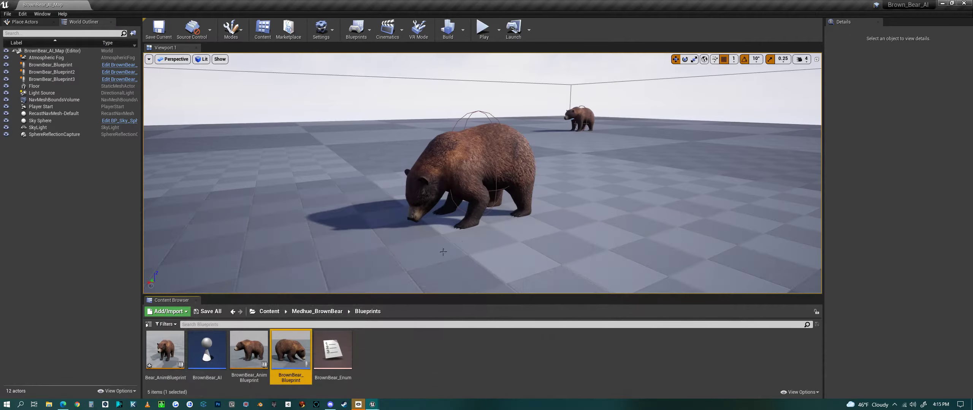
pyautogui.doubleClick(338, 365)
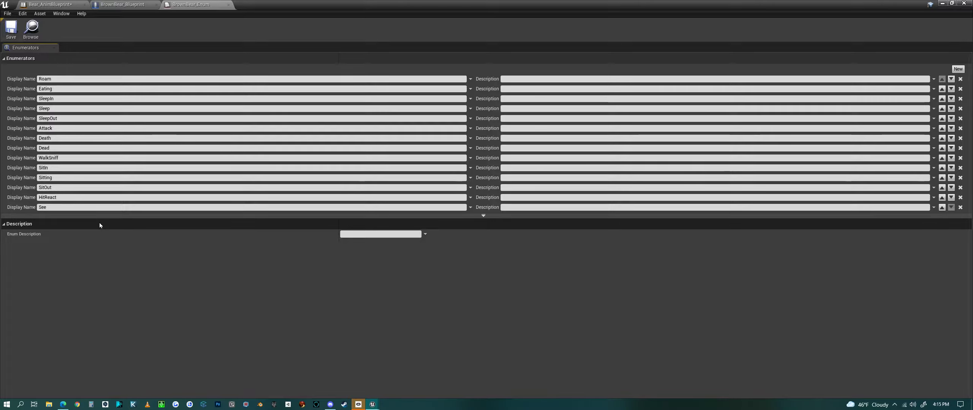
pyautogui.click(962, 5)
# - Create a new Enumeration asset in the Medhue_BrownBear Blueprints folder and open it for editing
pyautogui.rightClick(372, 358)
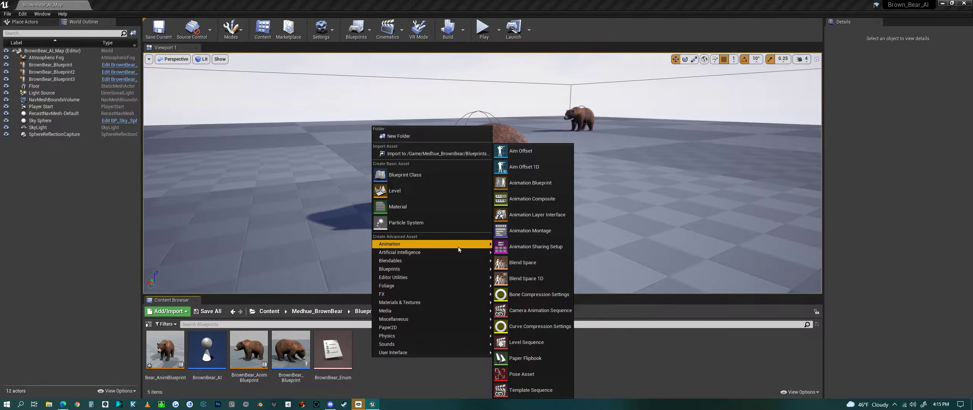
pyautogui.moveTo(448, 255)
pyautogui.moveTo(445, 272)
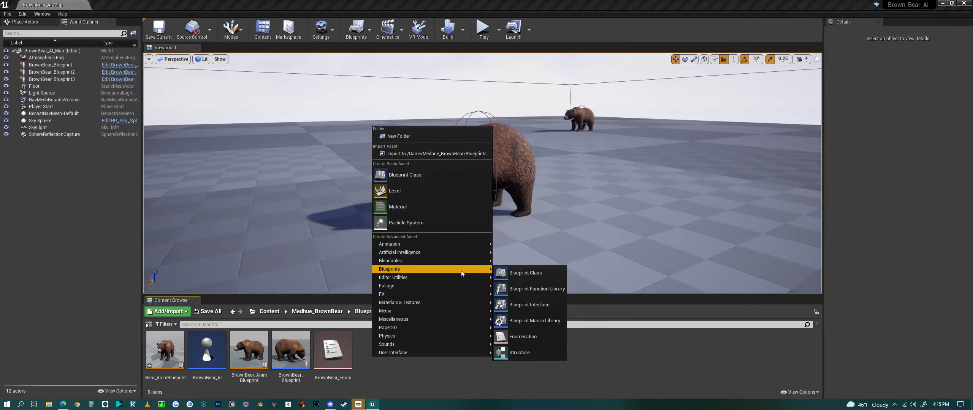
pyautogui.click(526, 339)
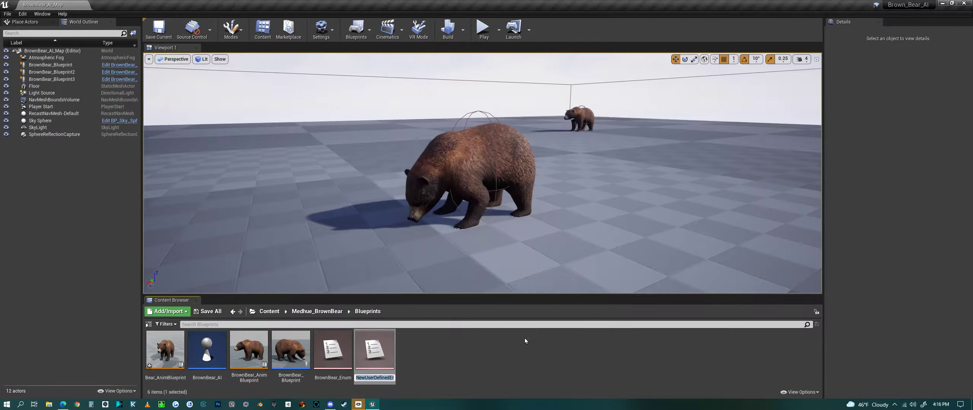
pyautogui.doubleClick(378, 356)
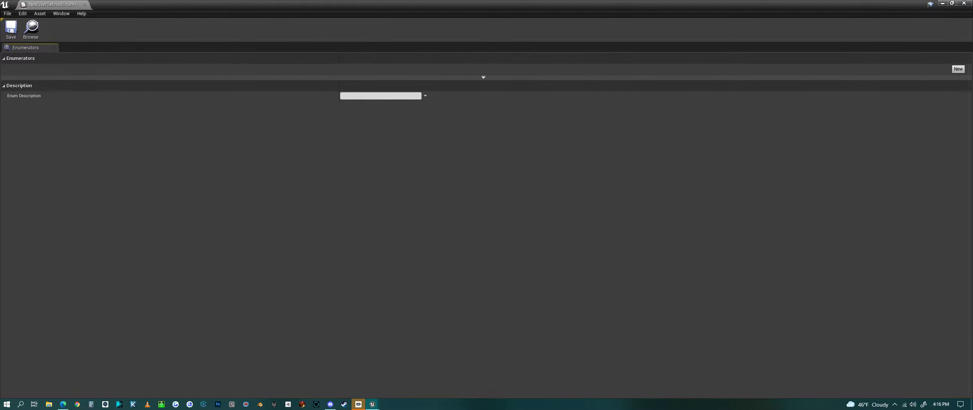
# - Add two enumerators named running and idle to the new enumeration, and close its editor
pyautogui.click(958, 69)
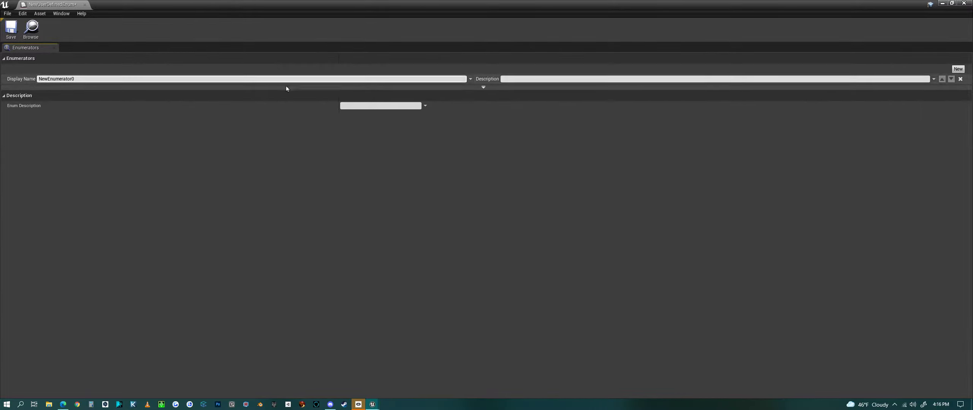
pyautogui.click(98, 80)
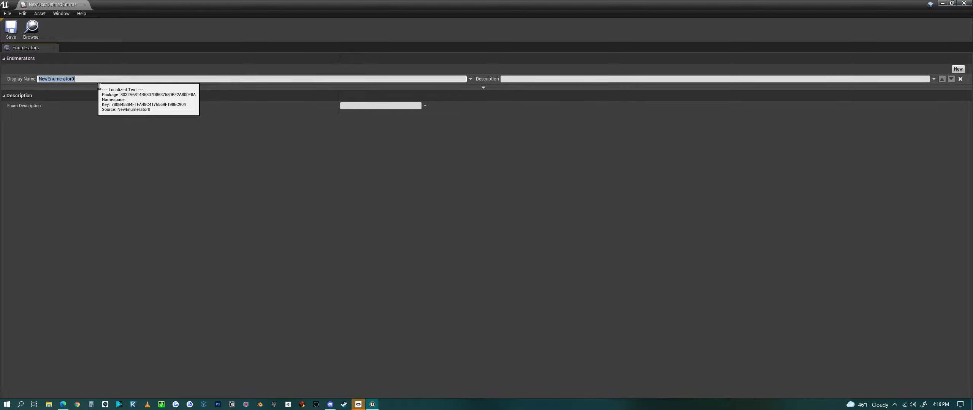
pyautogui.write('running')
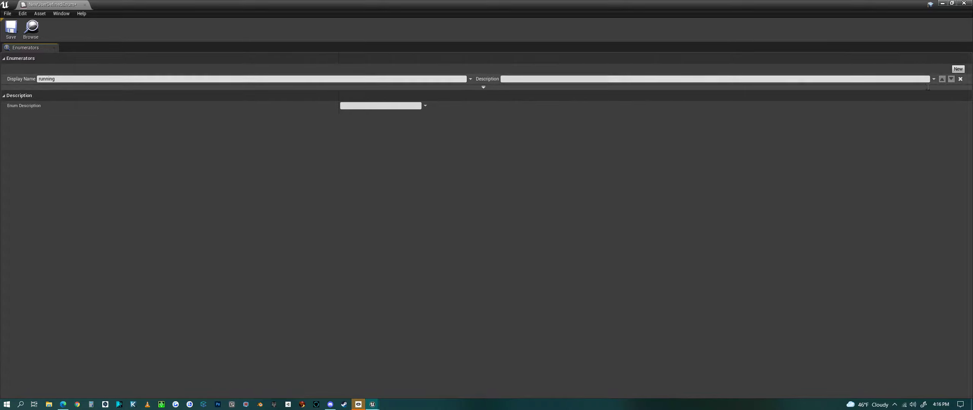
pyautogui.click(957, 69)
pyautogui.click(71, 90)
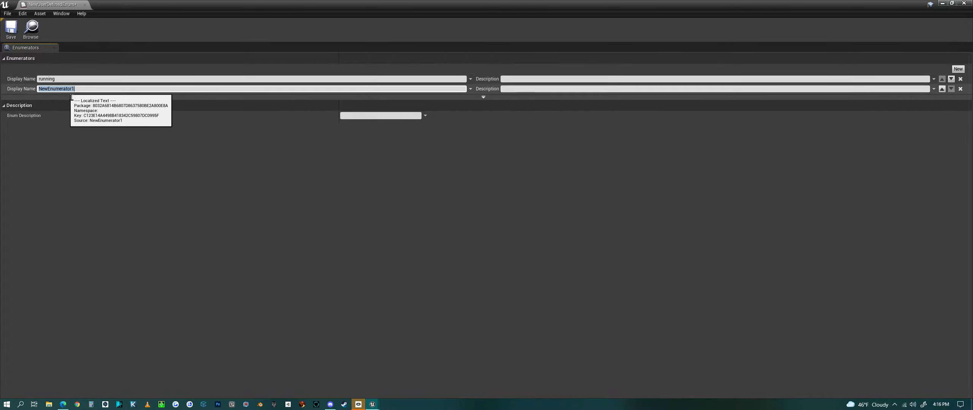
pyautogui.write('idle')
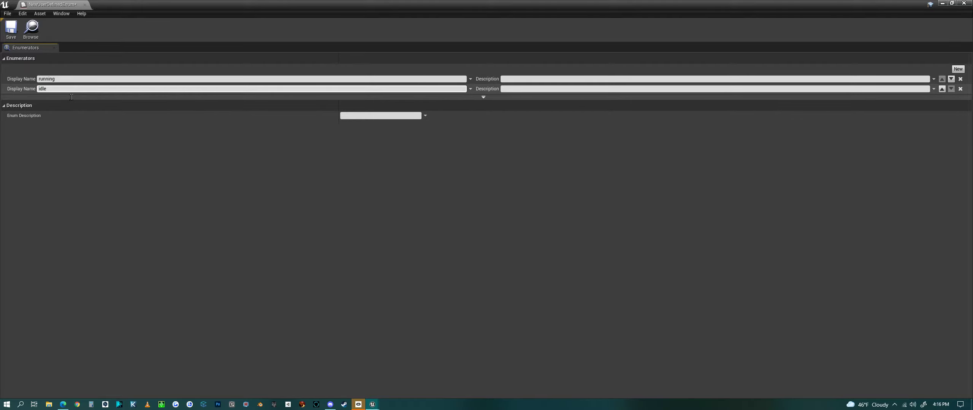
pyautogui.click(963, 3)
# - Delete the new enumeration asset from the Blueprints folder
pyautogui.rightClick(379, 355)
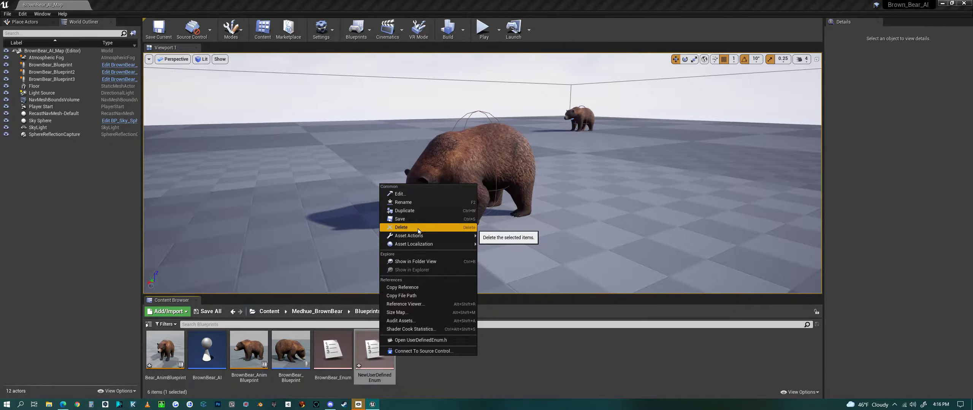
pyautogui.click(429, 227)
pyautogui.click(427, 324)
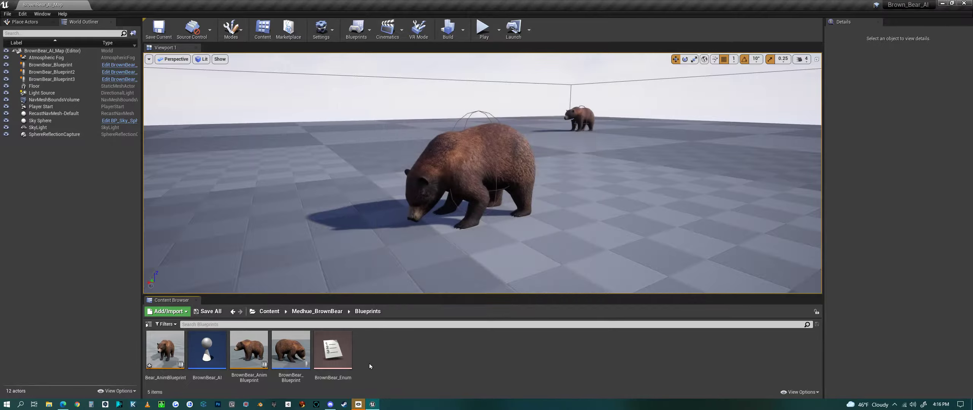
# - Open BrownBear_Enum and go through the display names of its enumerators
pyautogui.doubleClick(334, 355)
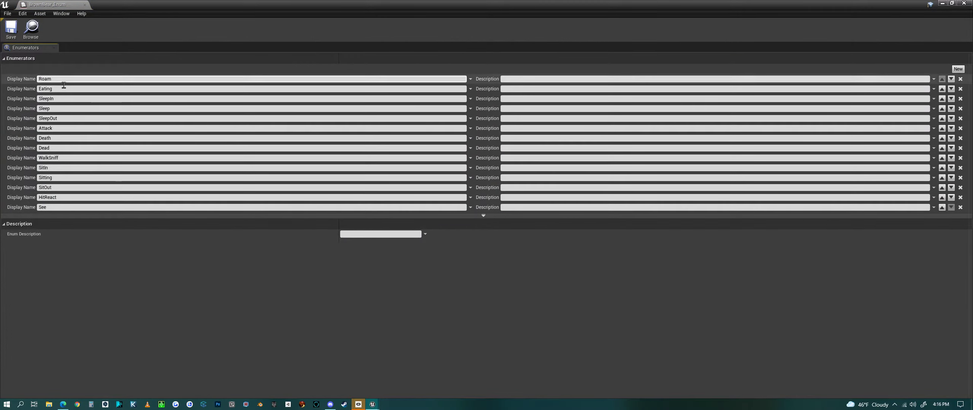
pyautogui.click(72, 90)
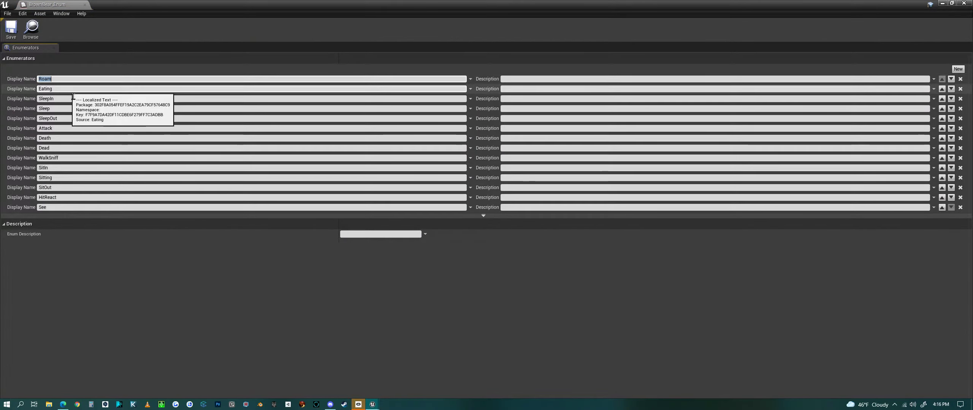
pyautogui.click(75, 100)
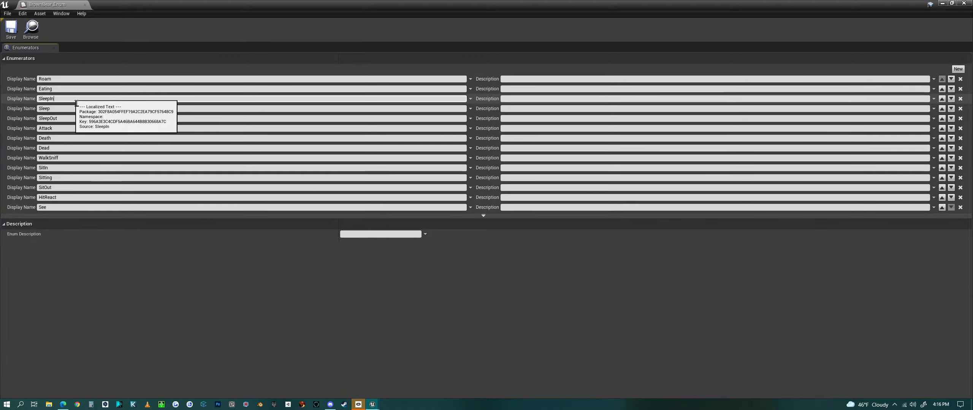
pyautogui.click(75, 110)
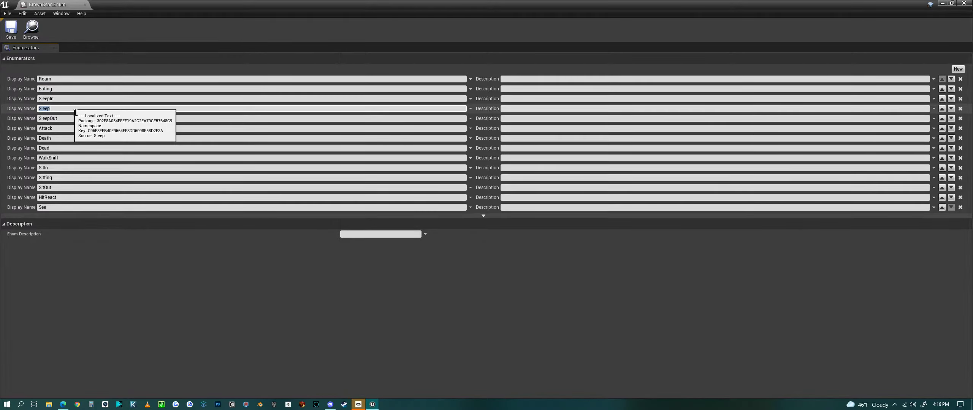